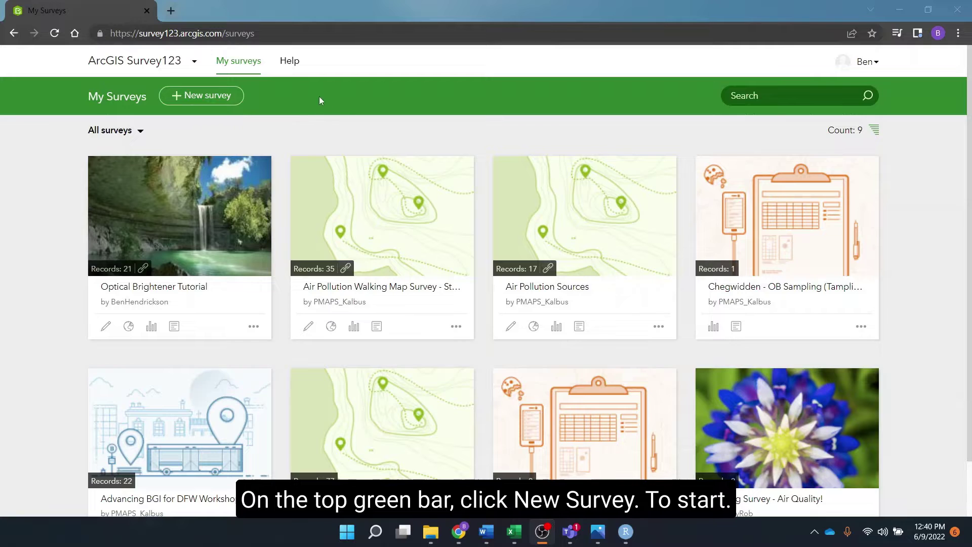
Step: Create a blank survey with the web designer and name it Optical Brightener (OB) "Tampling" and WQ Survey
click(208, 96)
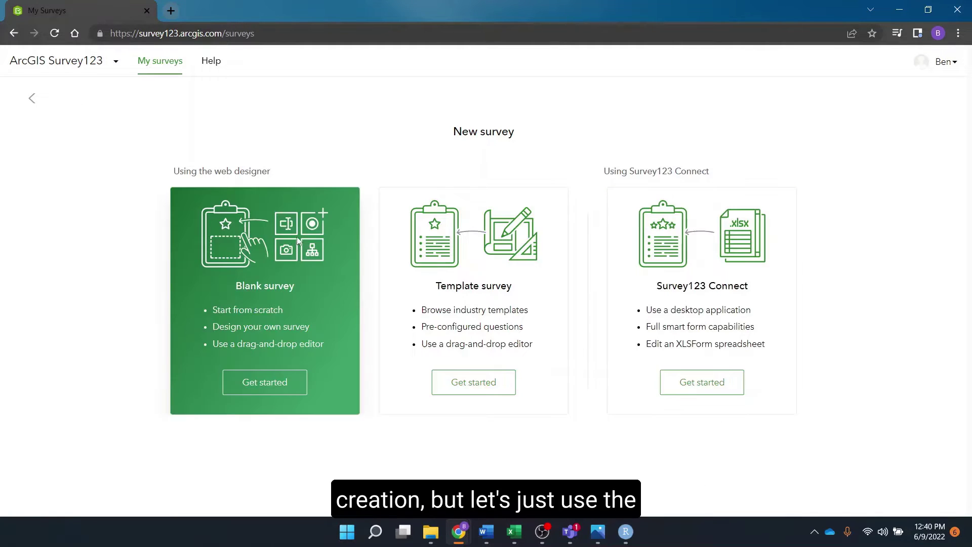
click(264, 384)
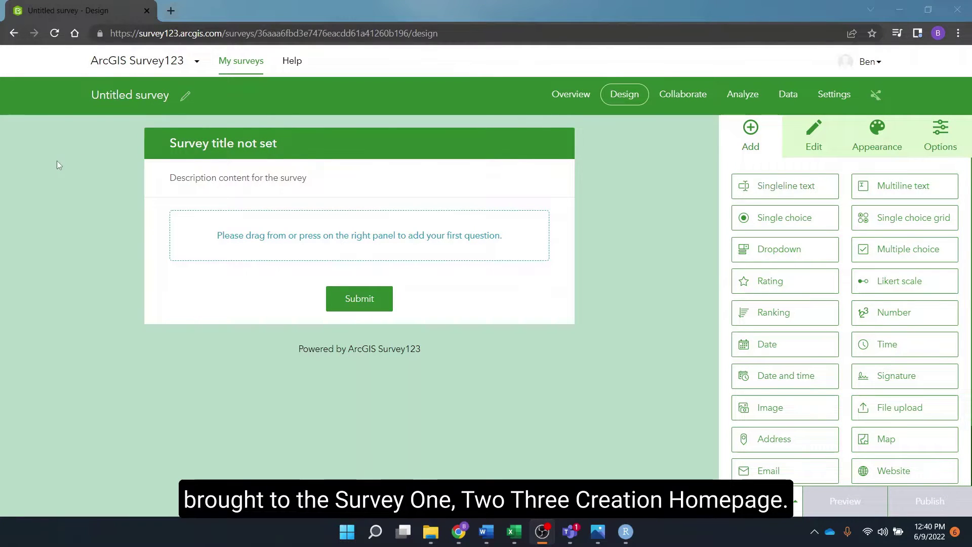
click(185, 97)
triple_click(532, 149)
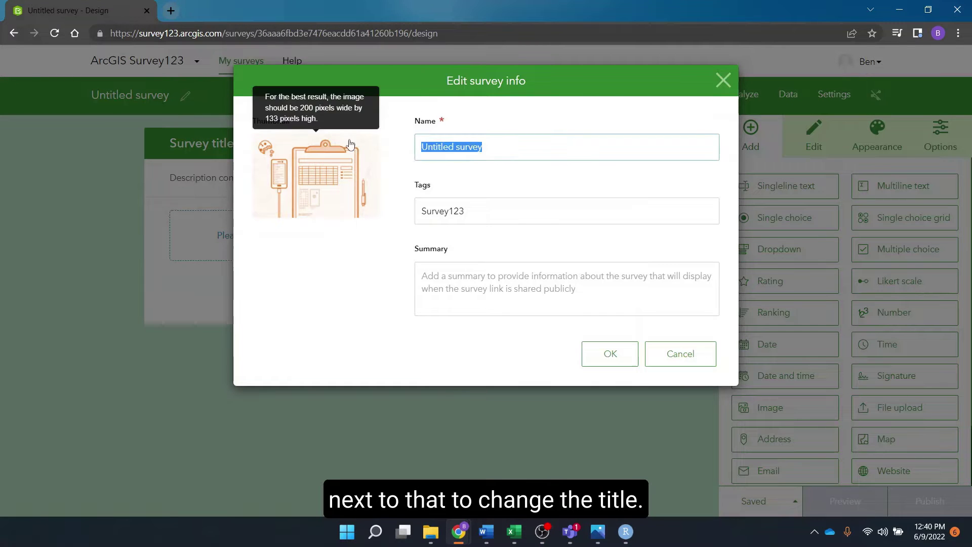
text(Optical Brightener (OB) "Tampling" and WQ Survey)
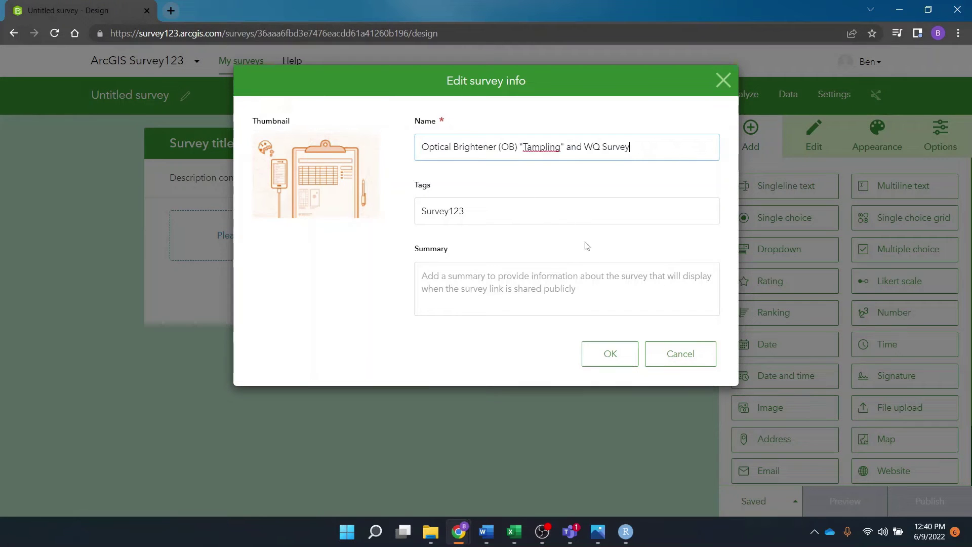
click(610, 353)
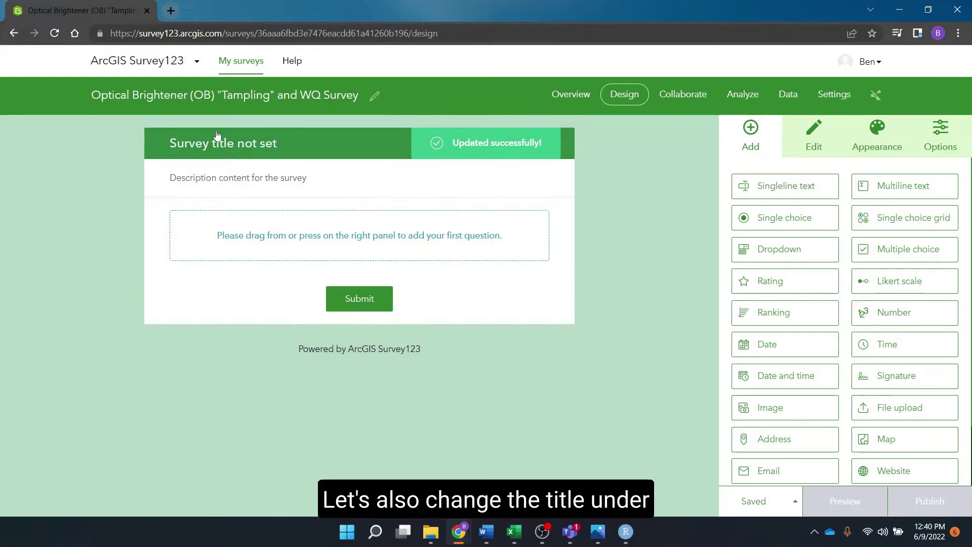
Step: Set the survey header to text reading Optical Brightener (OB) "Tampling" and WQ Survey
click(274, 148)
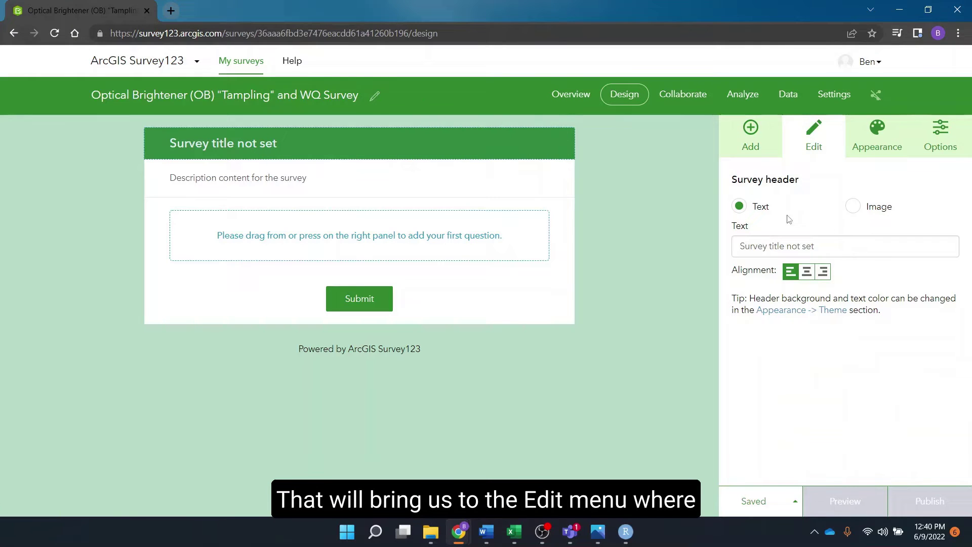
click(854, 212)
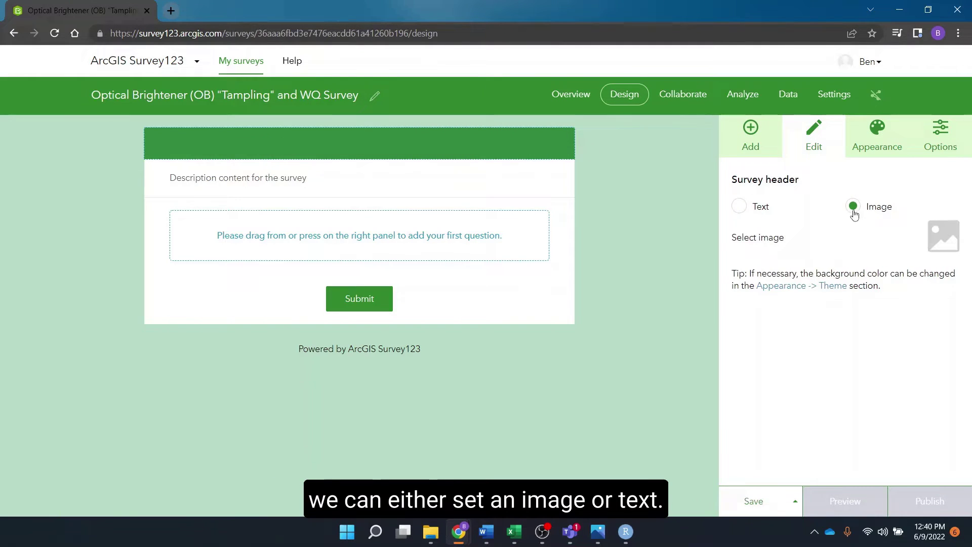
click(740, 208)
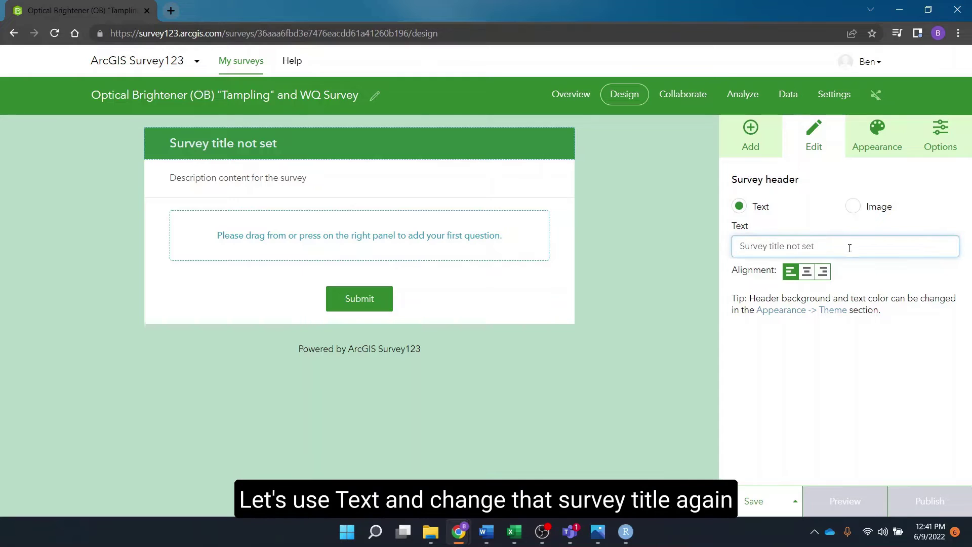
drag(829, 253, 675, 257)
text(Optical Brightener (OB) "Tampling" and WQ Survey)
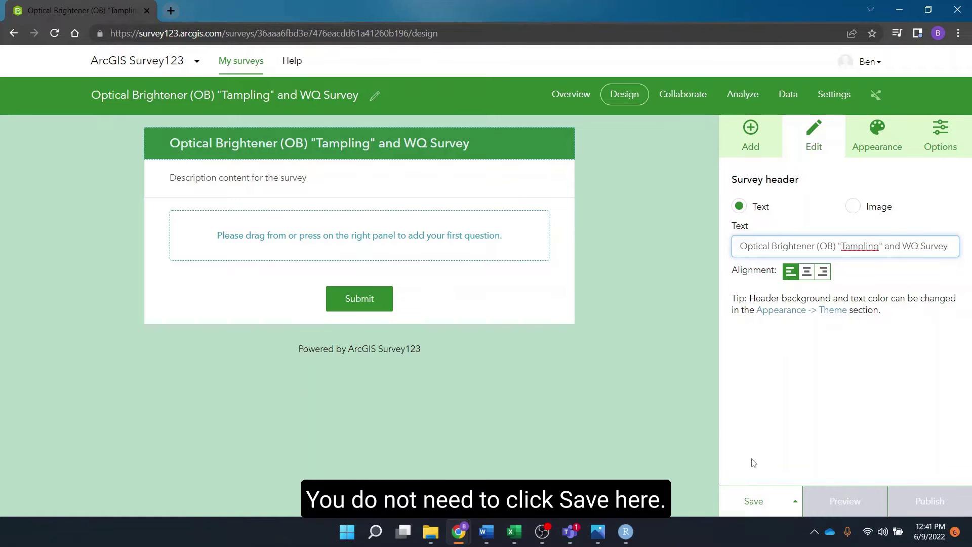
click(655, 217)
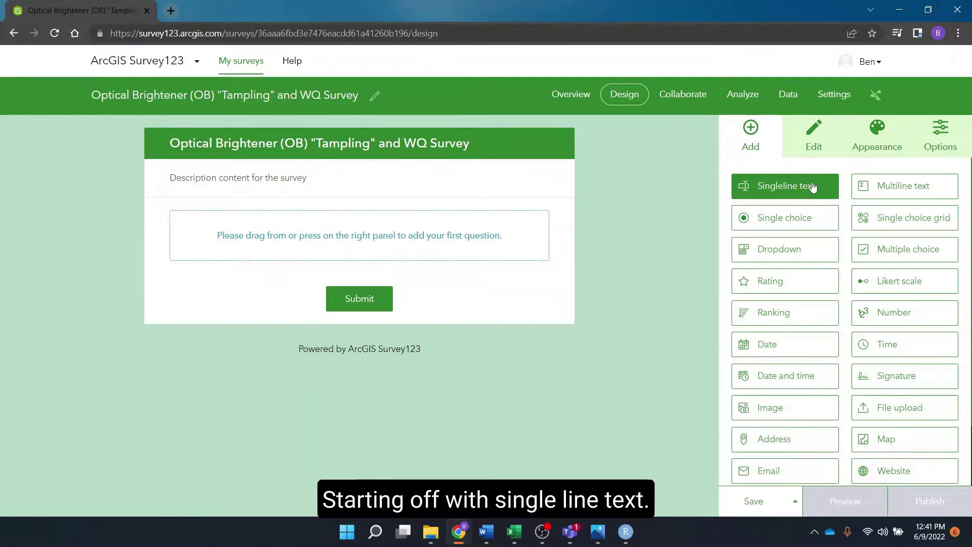
Step: Add a singleline text question labelled "Your Name" as the first question and make it required
drag(812, 187, 336, 243)
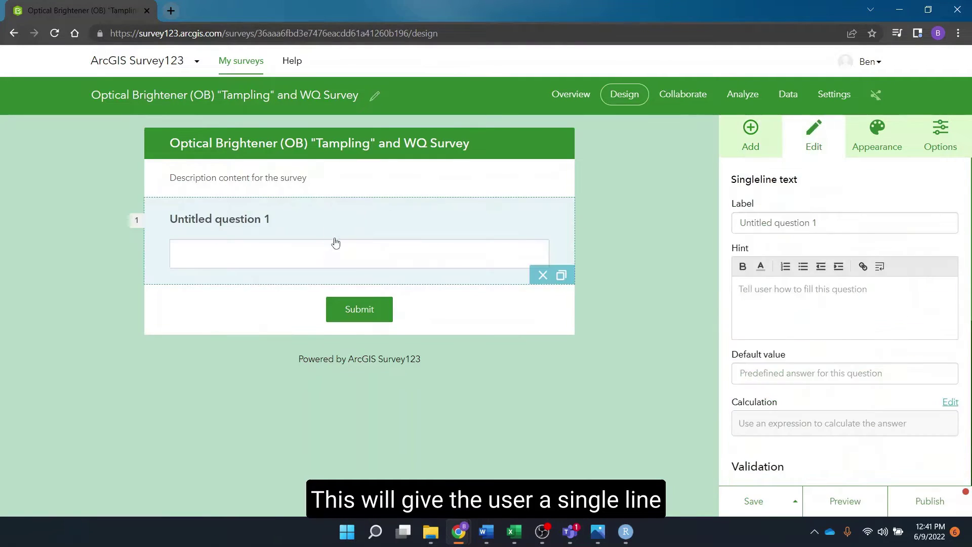
click(857, 221)
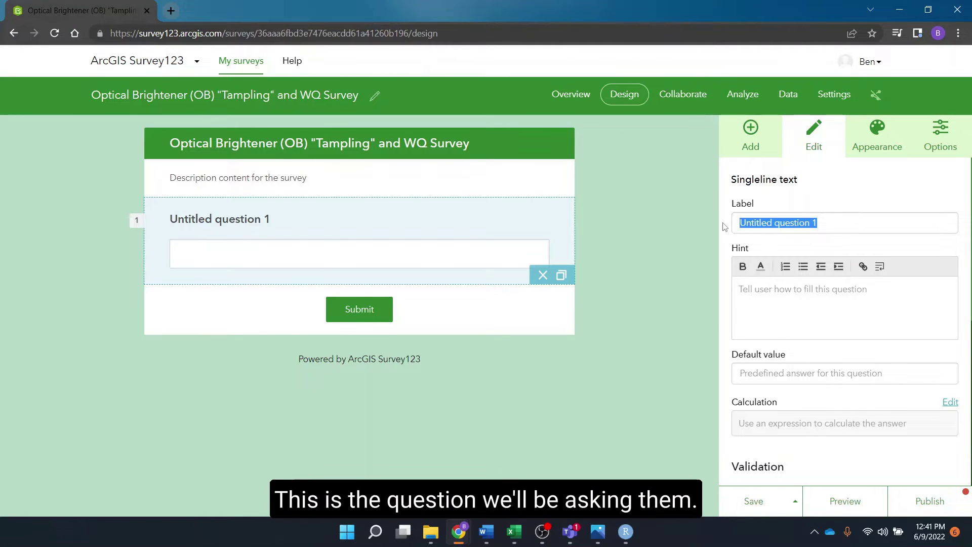
text(Your Name)
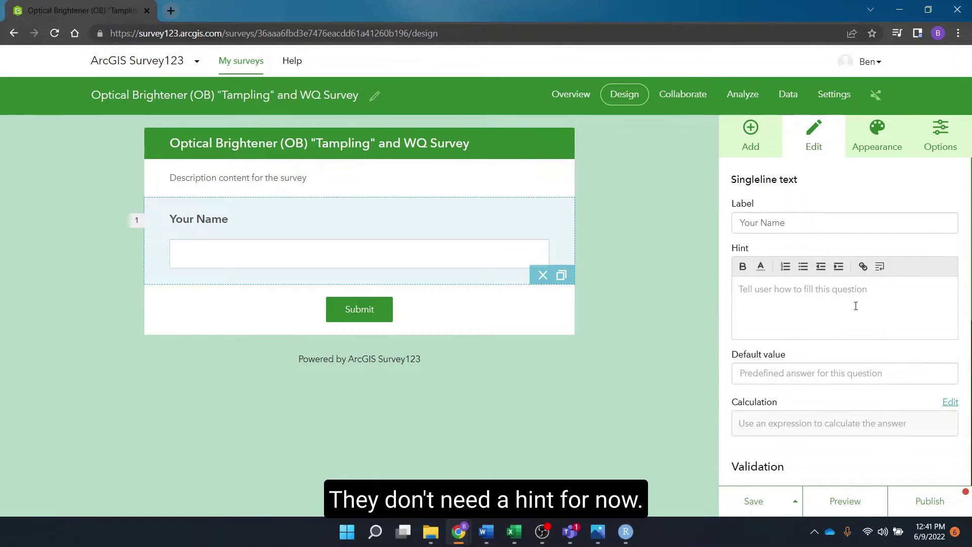
scroll(837, 256, down, 2)
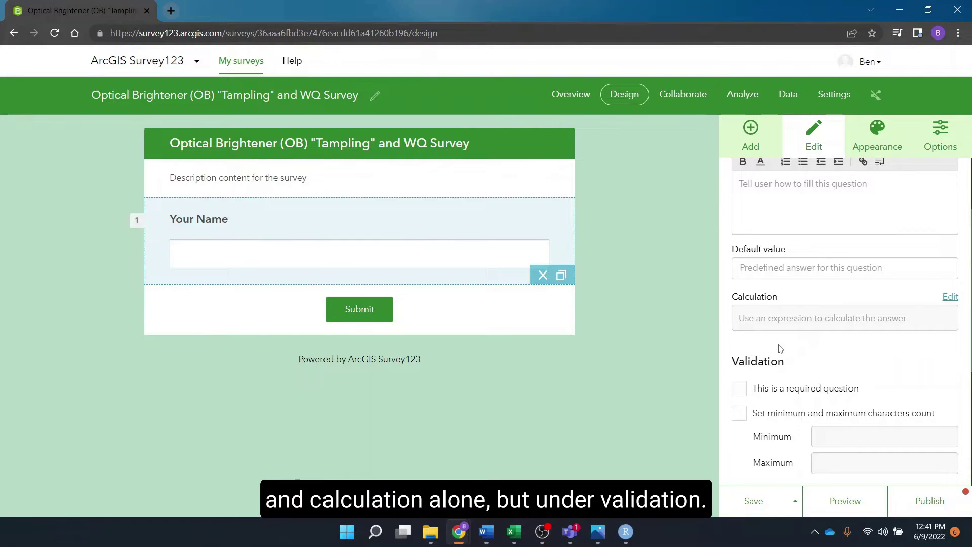
click(740, 389)
scroll(804, 319, down, 2)
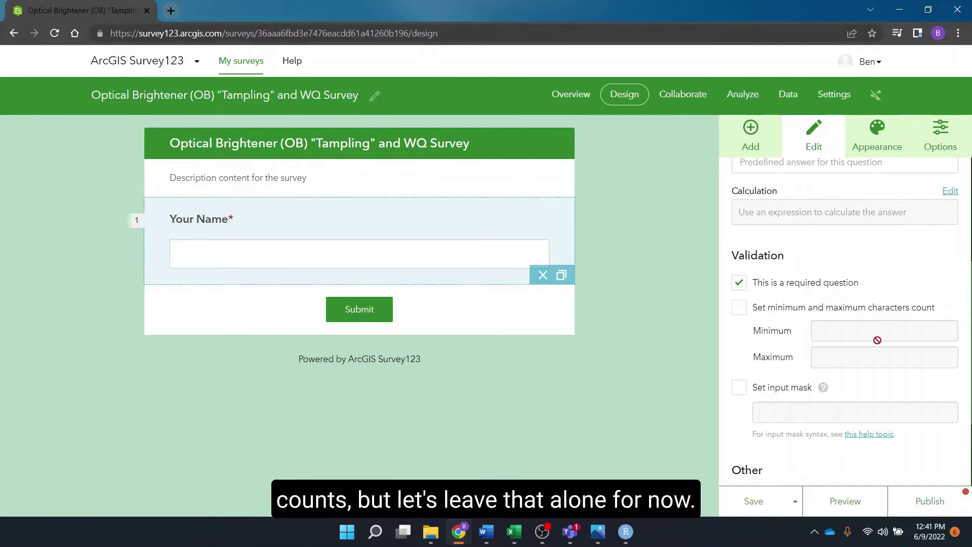
scroll(842, 350, down, 2)
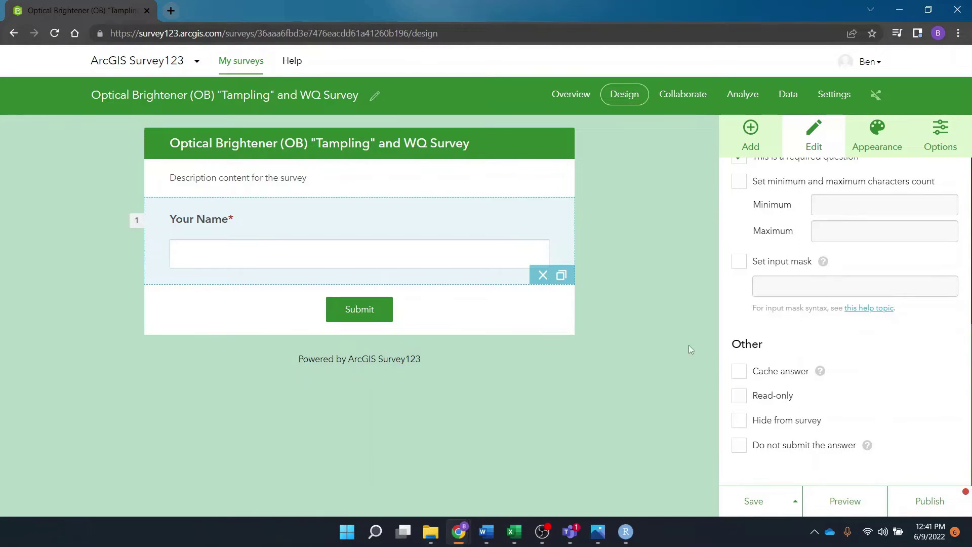
Step: Add a multiline text question labelled "Notes" below the Your Name question
click(752, 146)
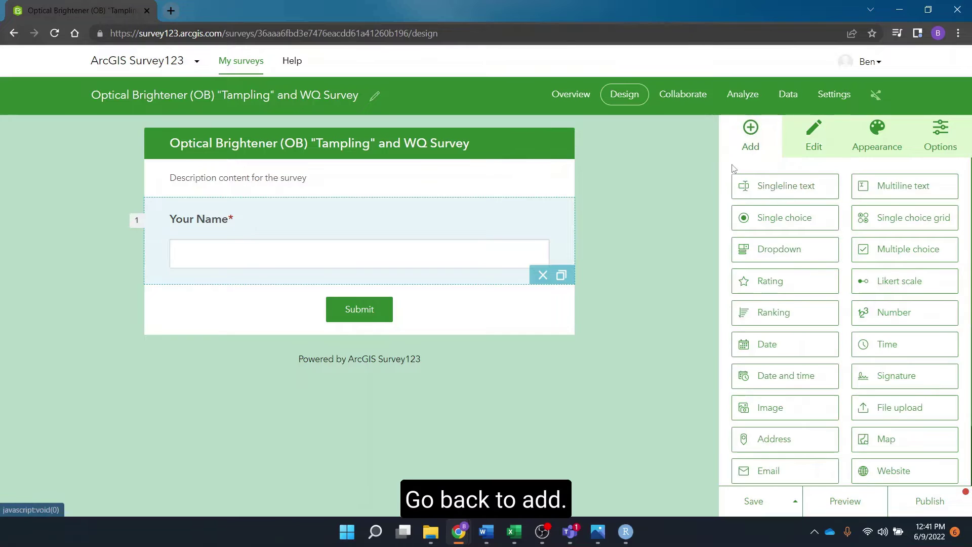
drag(934, 188, 372, 285)
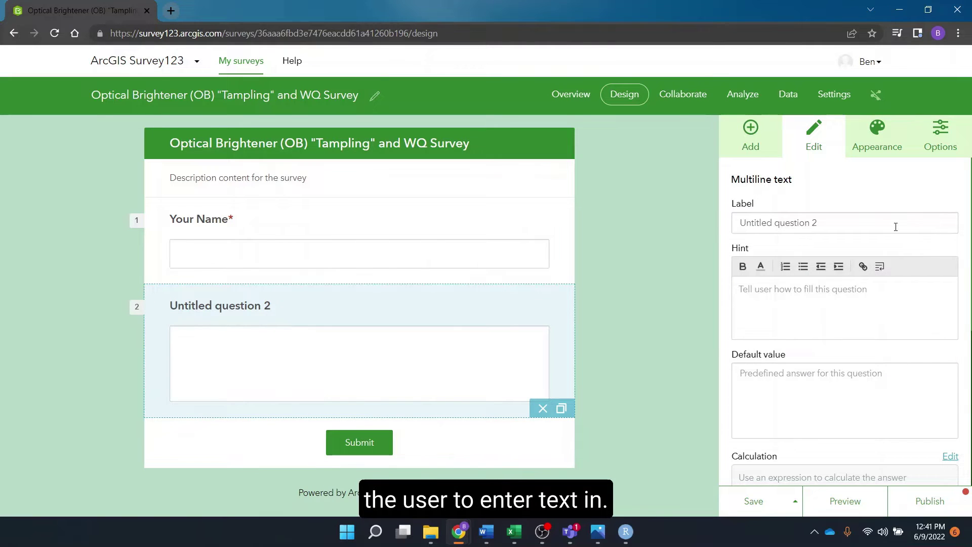
click(871, 222)
text(Notes)
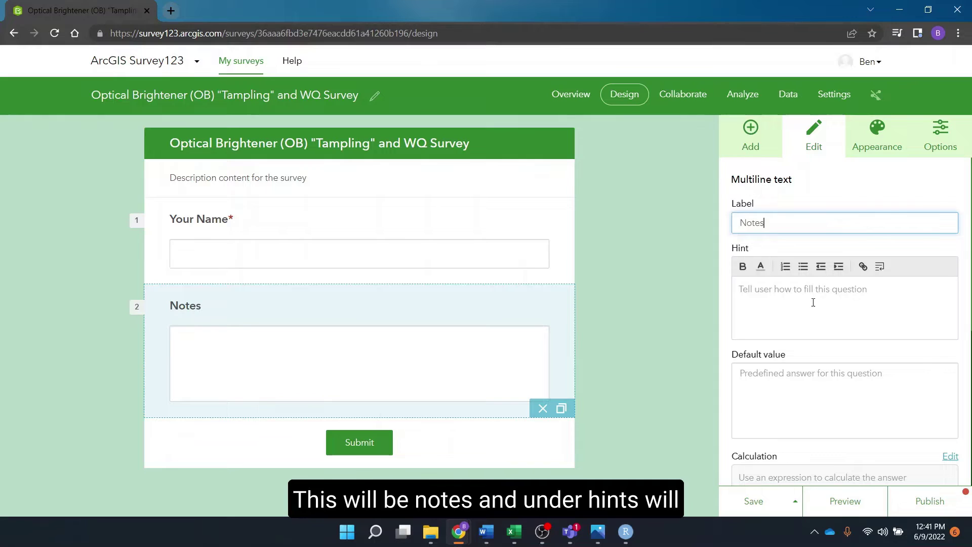
Step: Give the Notes question the hint "Enter notes about the site where you deployed your tample" and make it required
click(813, 302)
text(En)
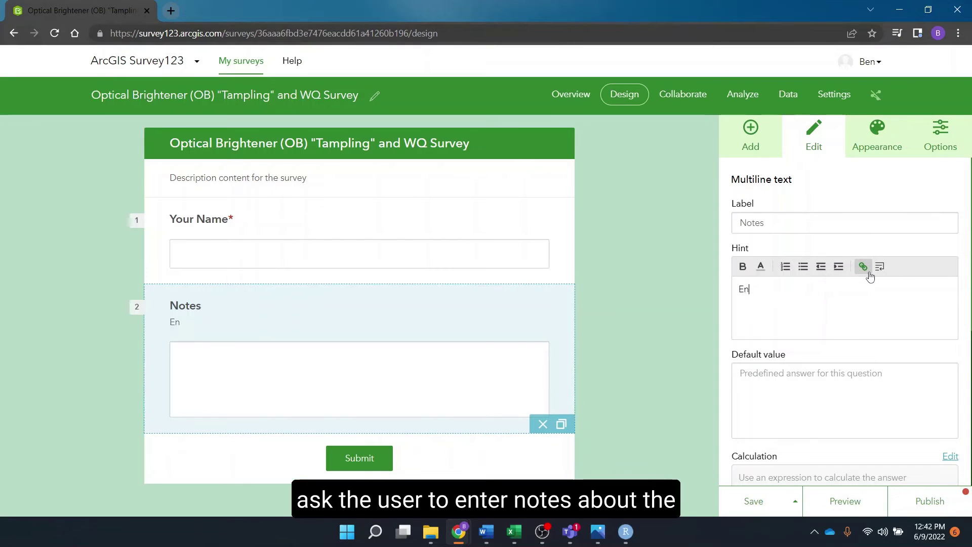
text(ter notes about)
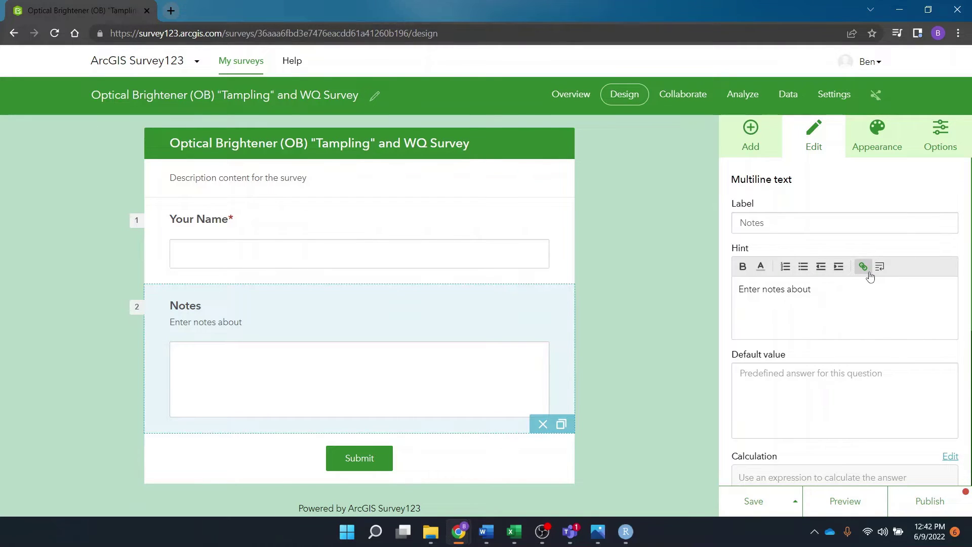
text( the site where you deployed your t)
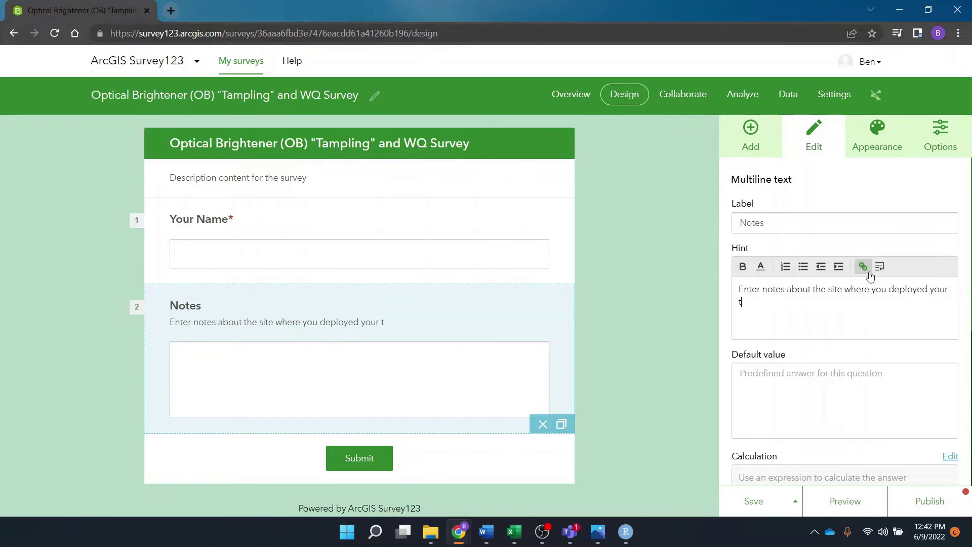
text(ample)
scroll(884, 326, down, 4)
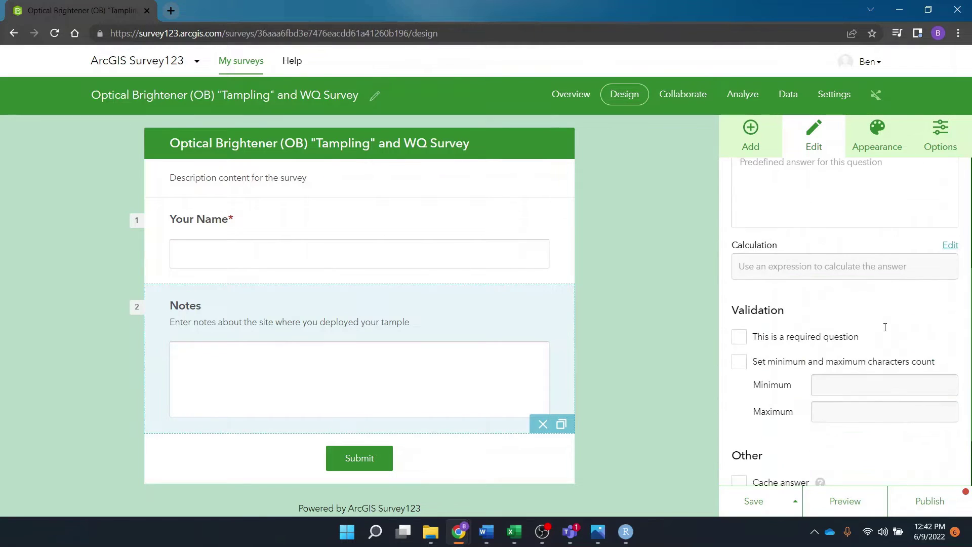
scroll(847, 241, up, 2)
scroll(836, 302, down, 2)
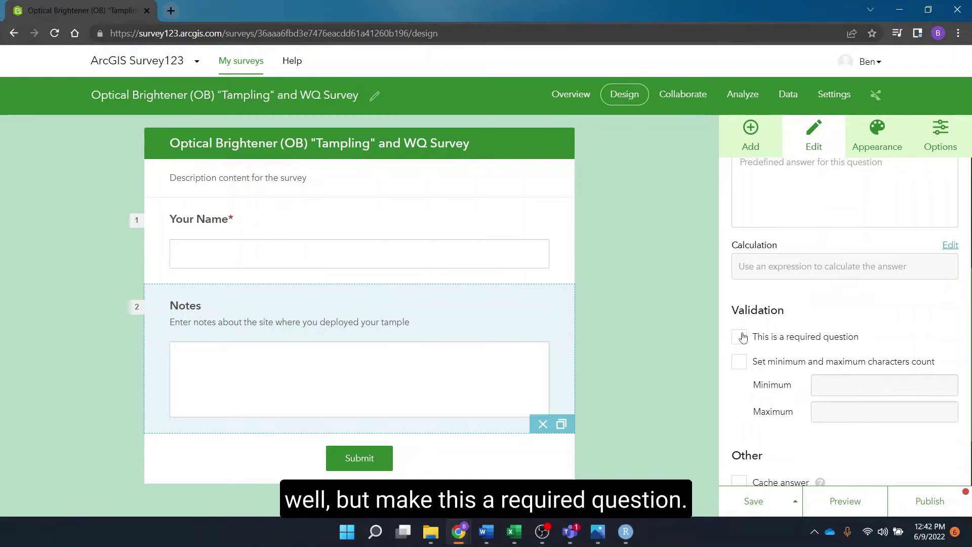
click(661, 212)
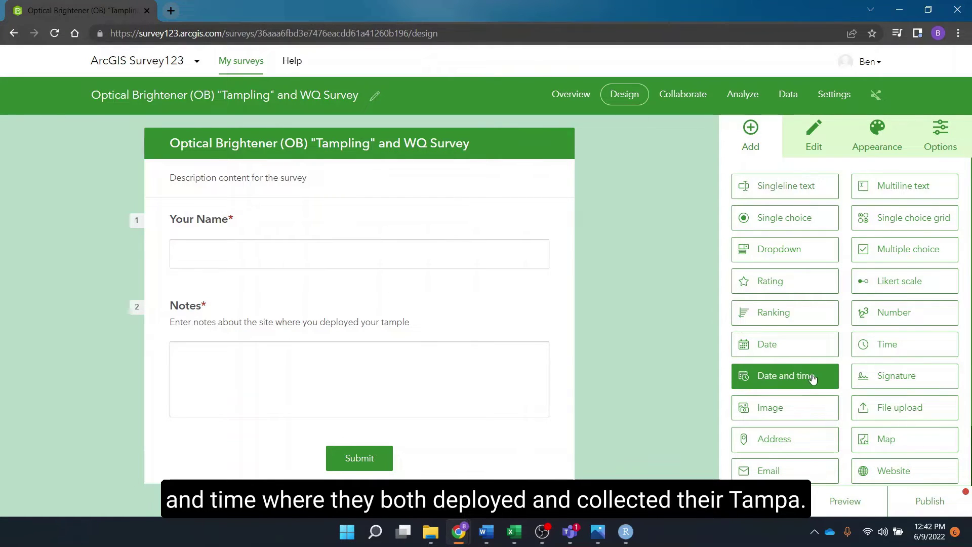
Step: Add a date and time question below Notes, labelled "Date and Time - Sample Deployed"
drag(810, 378, 367, 397)
scroll(468, 358, down, 2)
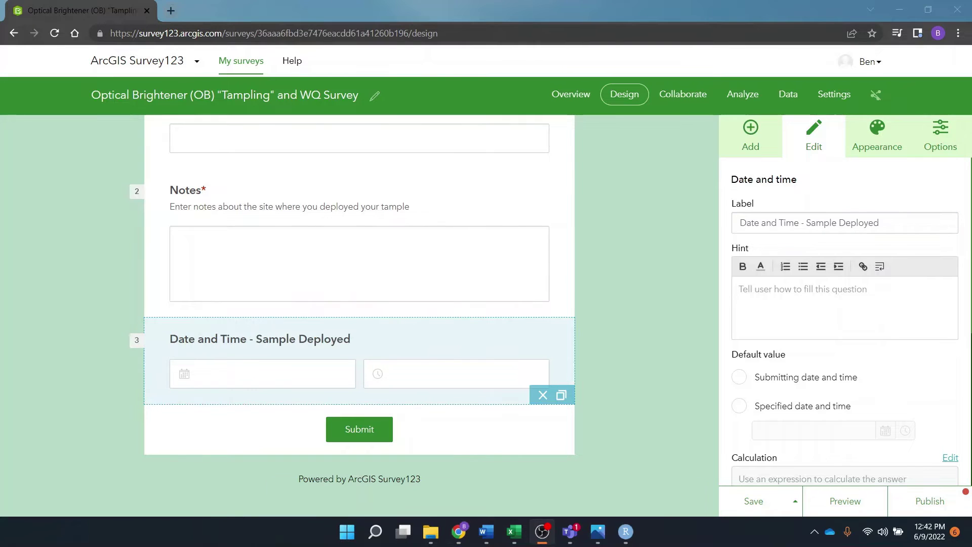
Step: Make the Sample Deployed question required, with hint "Make sure to use the date and time the OB sample bottle was first placed in the water."
click(882, 297)
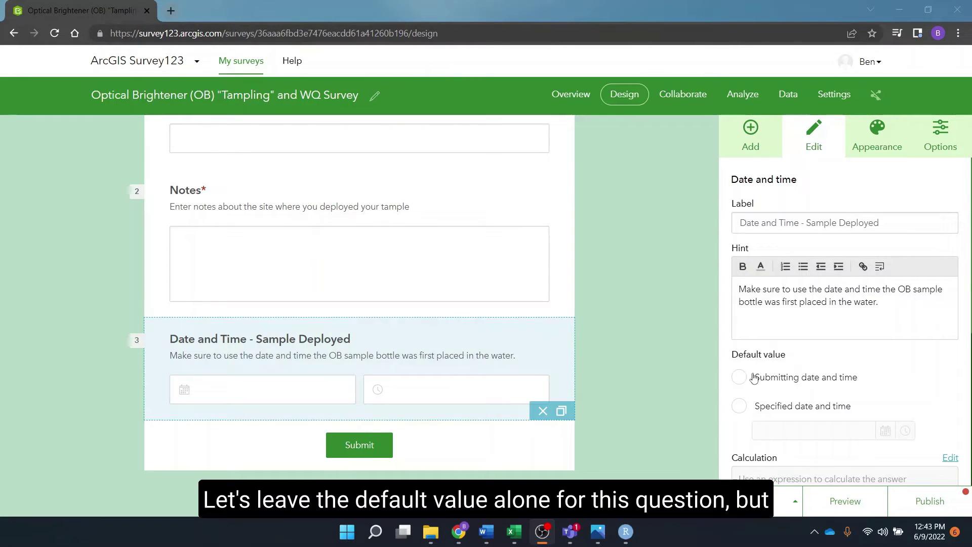
scroll(826, 379, down, 4)
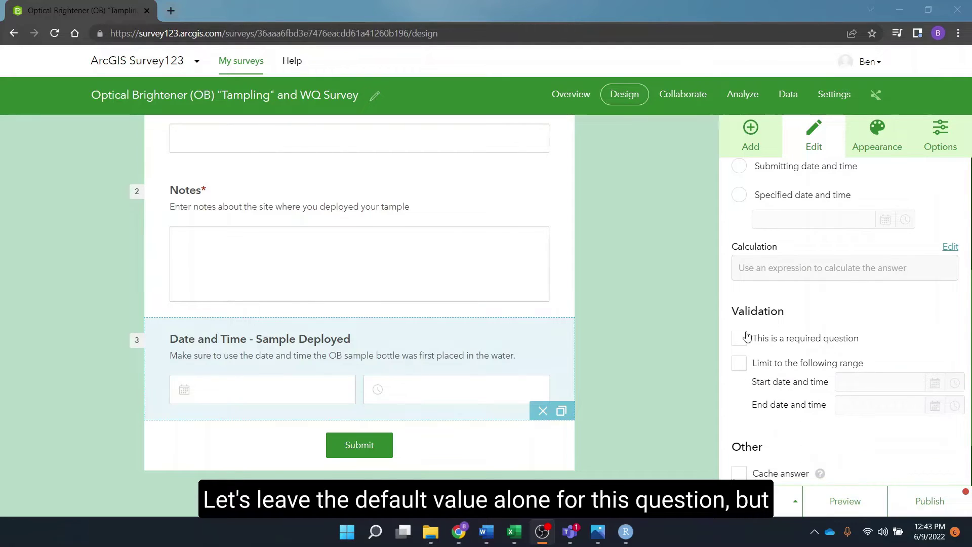
click(737, 344)
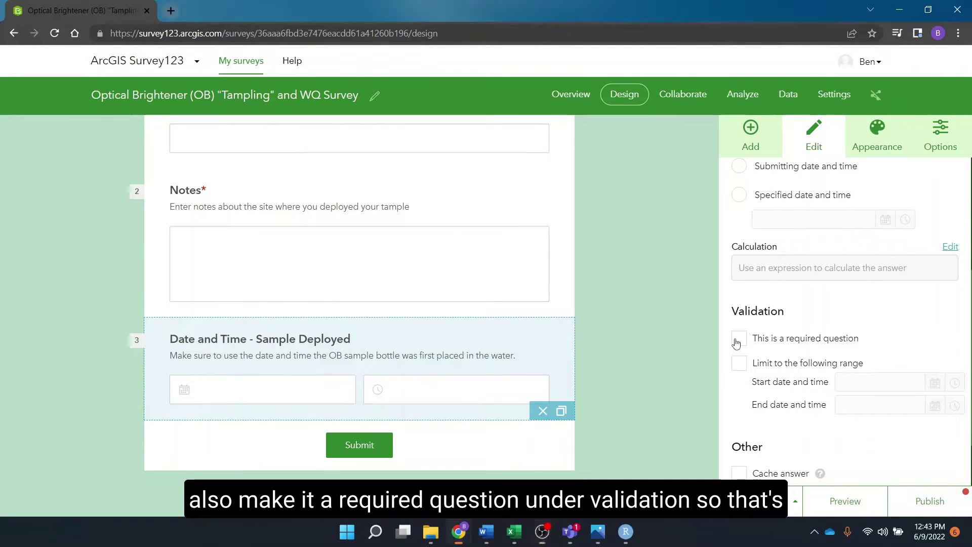
Step: Add a date-and-time question "Date and Time - Sample Collected" with hint "Make sure to use the date and time the OB sample bottle was removed from the water"
click(759, 144)
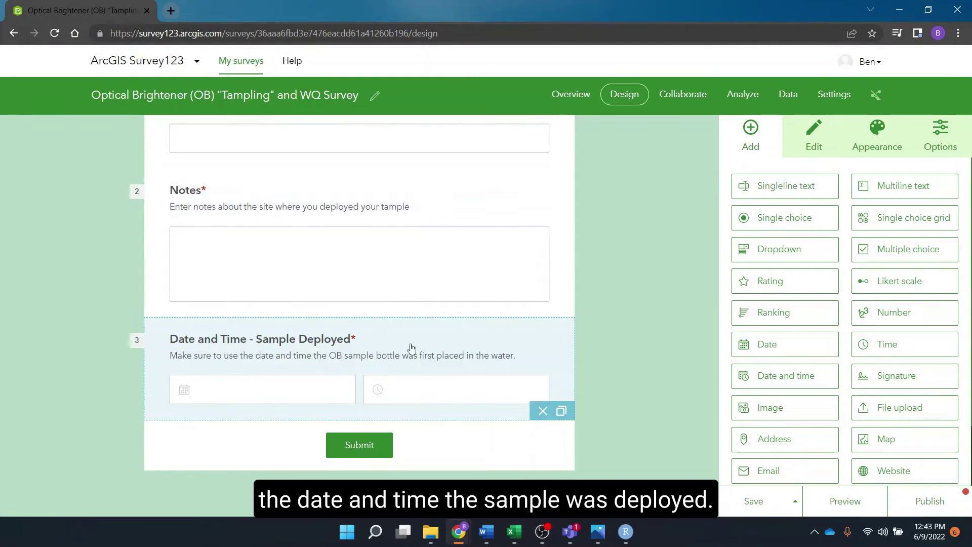
drag(780, 376, 348, 406)
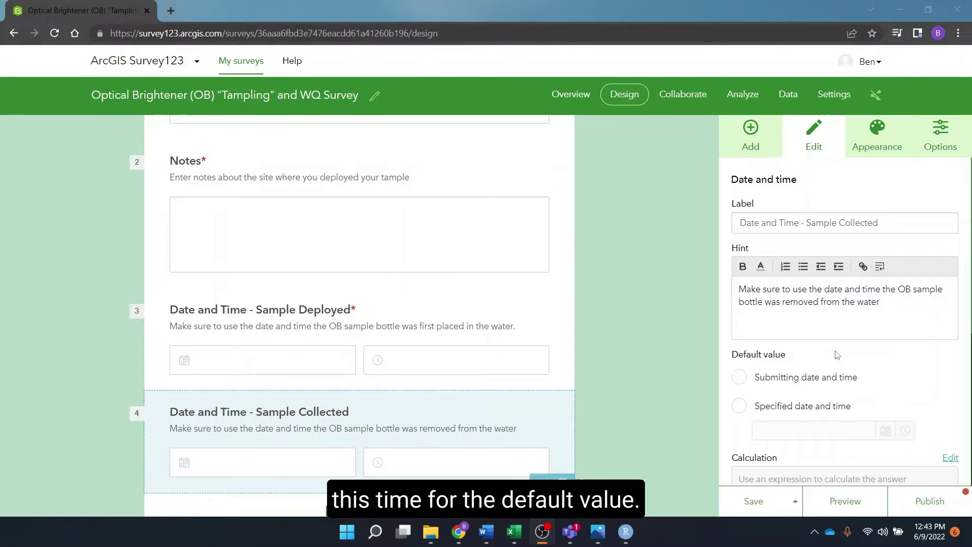
Step: Set the Sample Collected question's default value to the submitting date and time, and make the question required
click(737, 385)
click(738, 379)
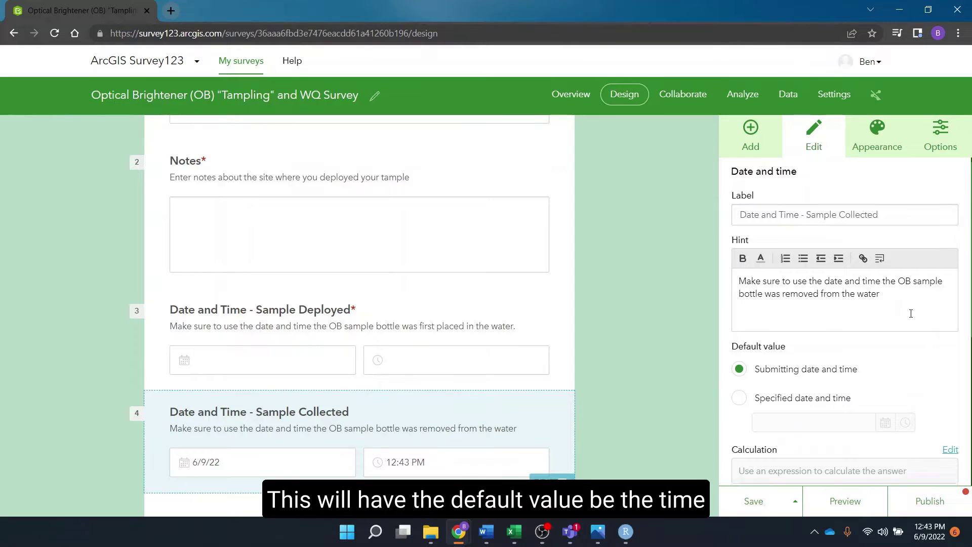
scroll(906, 306, down, 2)
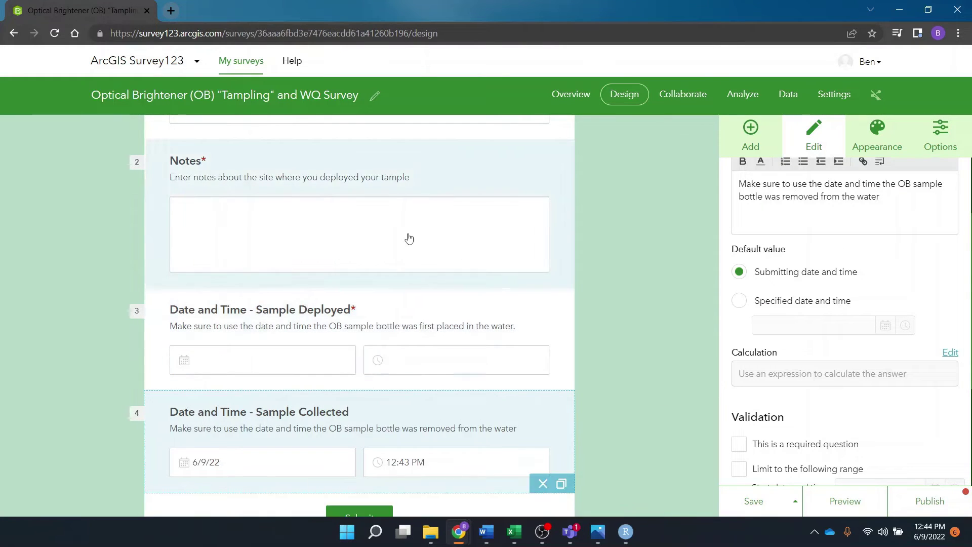
scroll(743, 339, down, 2)
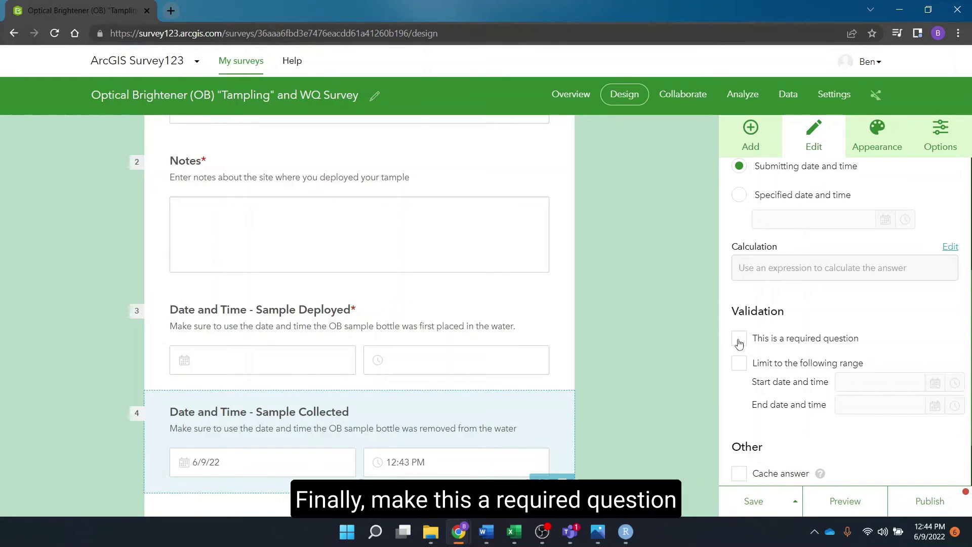
scroll(750, 324, down, 2)
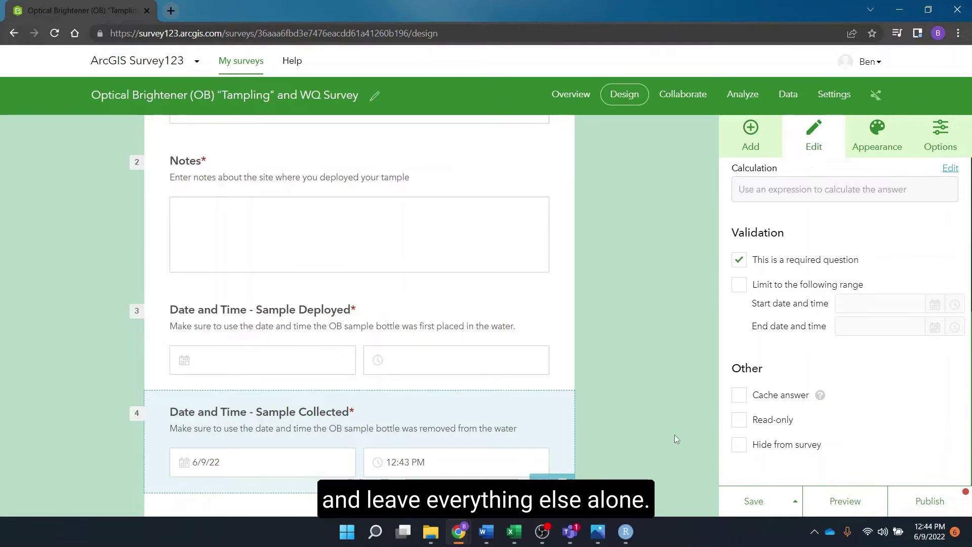
Step: Add a single choice question below the "Date and Time - Sample Collected" question
click(649, 380)
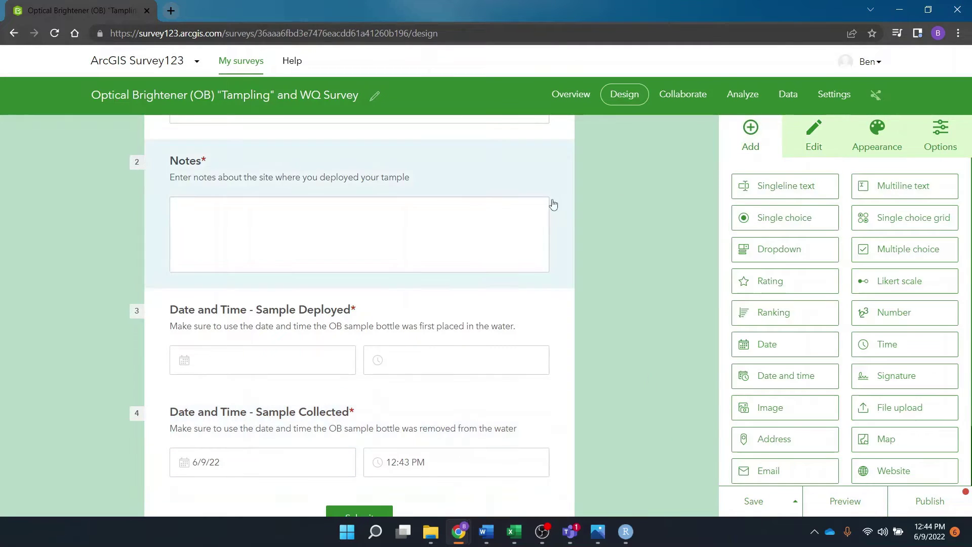
scroll(521, 217, up, 1)
scroll(547, 224, down, 3)
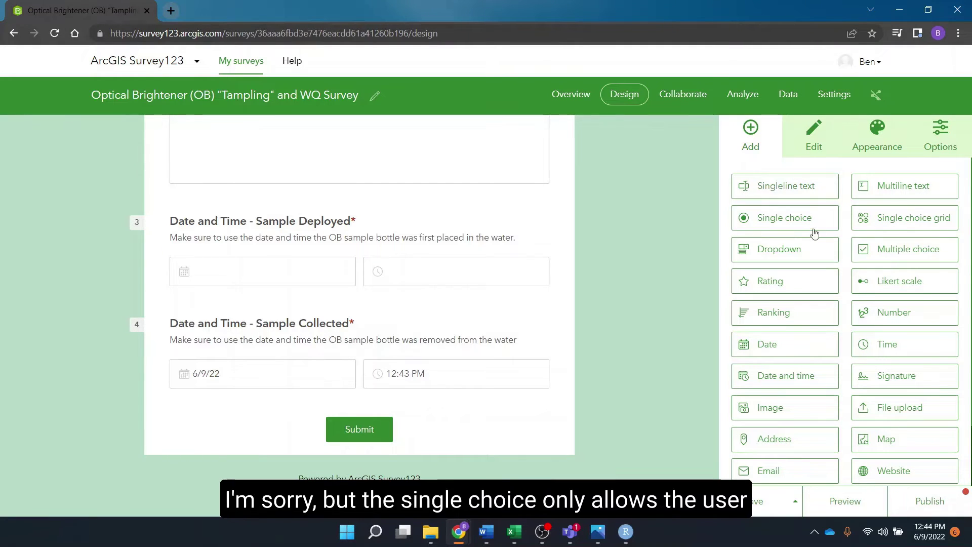
drag(807, 217, 367, 415)
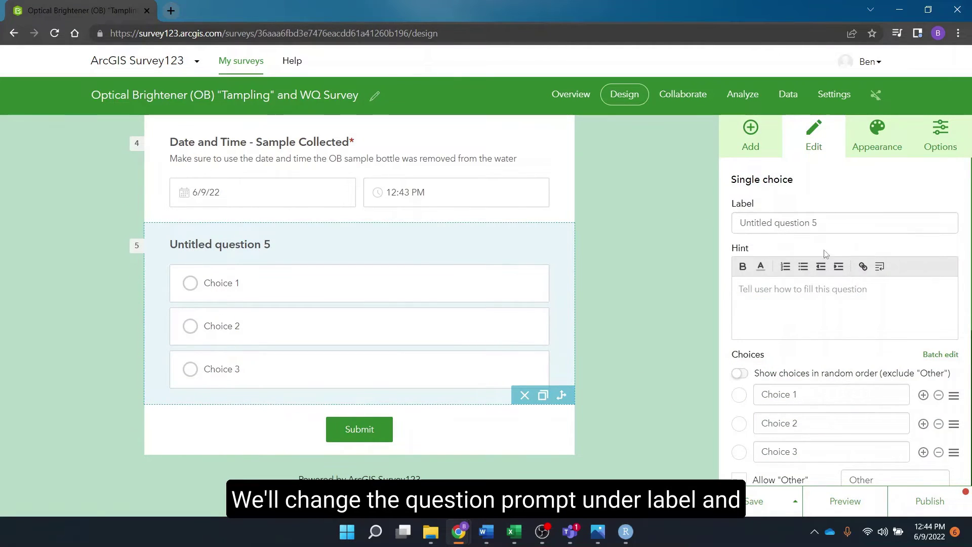
triple_click(836, 224)
scroll(841, 365, down, 2)
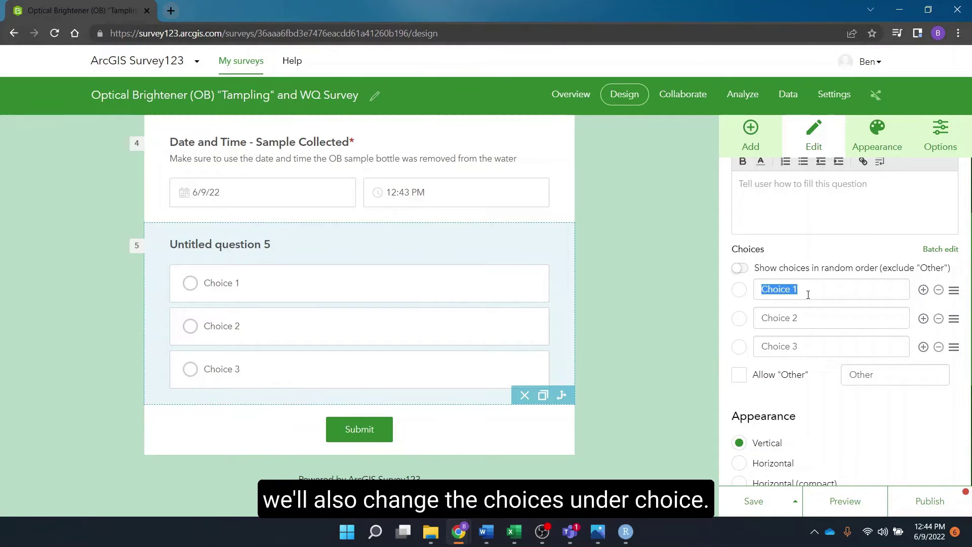
Step: Allow an "Other" answer in the single choice question and extend its list to five choices
click(740, 378)
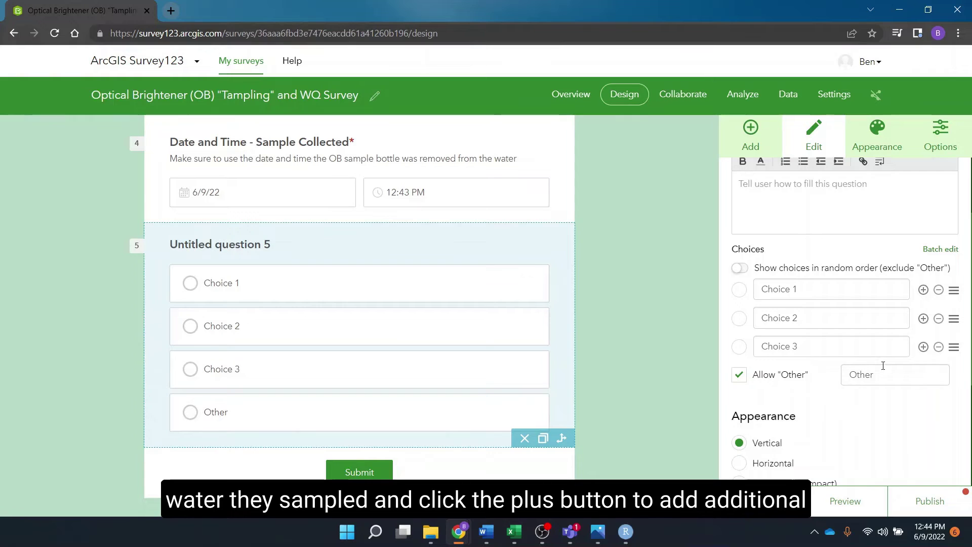
click(923, 347)
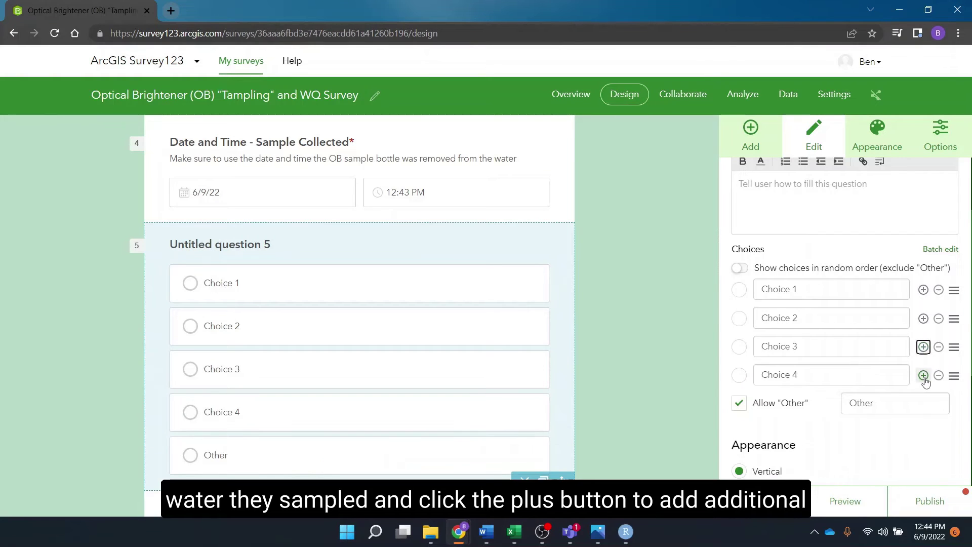
click(923, 375)
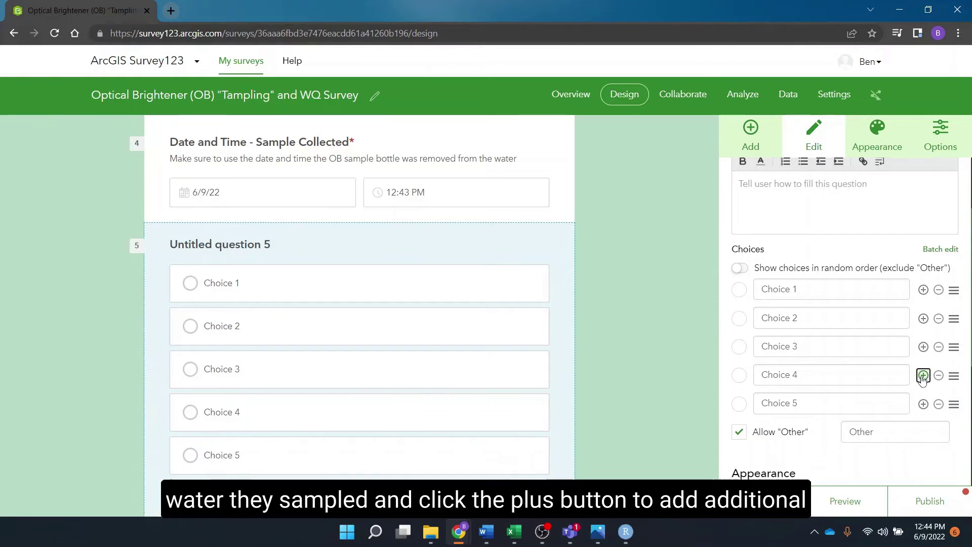
click(923, 403)
click(938, 433)
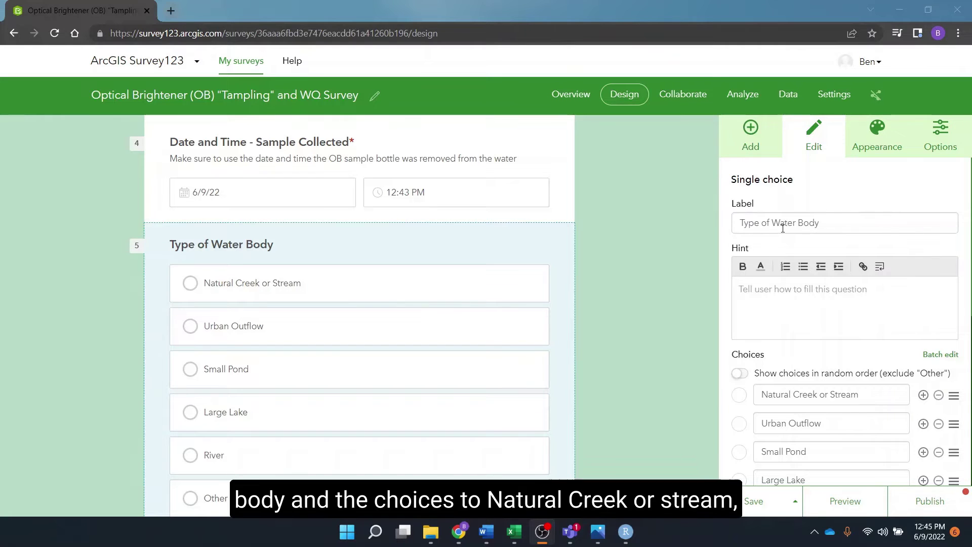
Step: Rename the fifth choice of the Type of Water Body question as "Large River"
scroll(801, 241, down, 2)
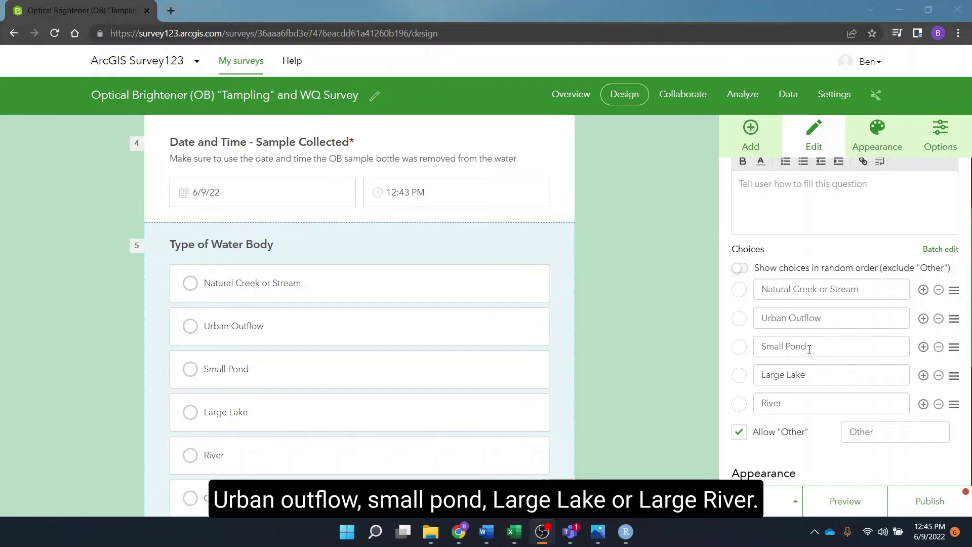
double_click(760, 407)
click(783, 397)
text(Large)
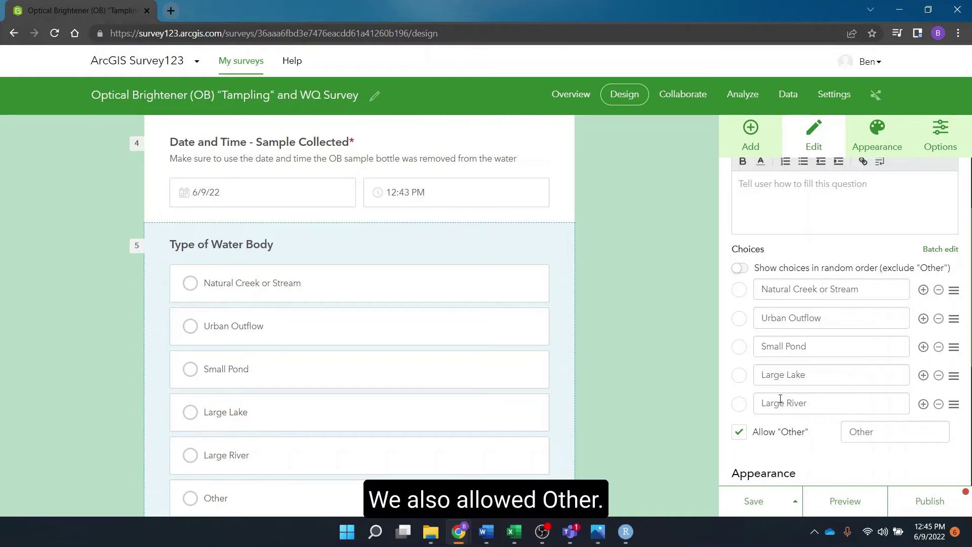
Step: Make the Type of Water Body question required
scroll(807, 429, down, 4)
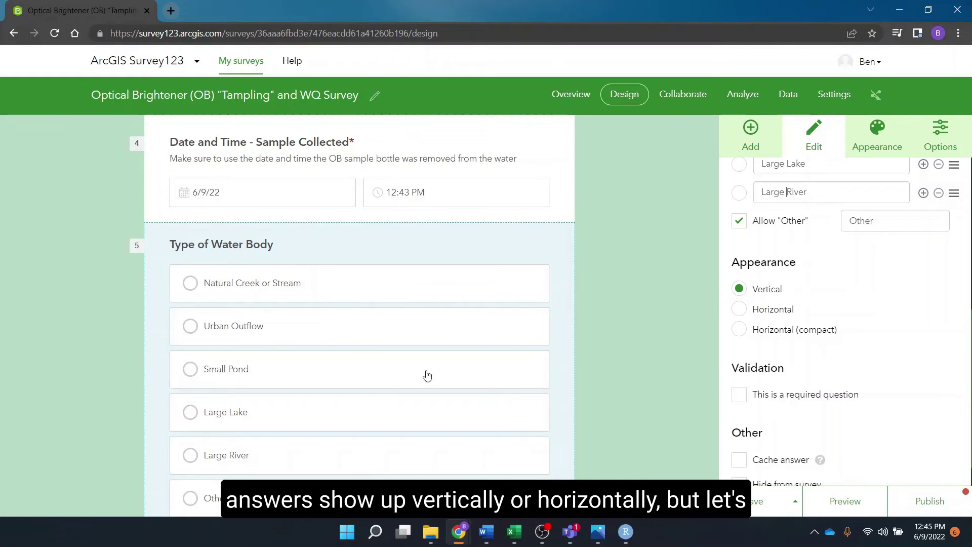
scroll(804, 312, down, 1)
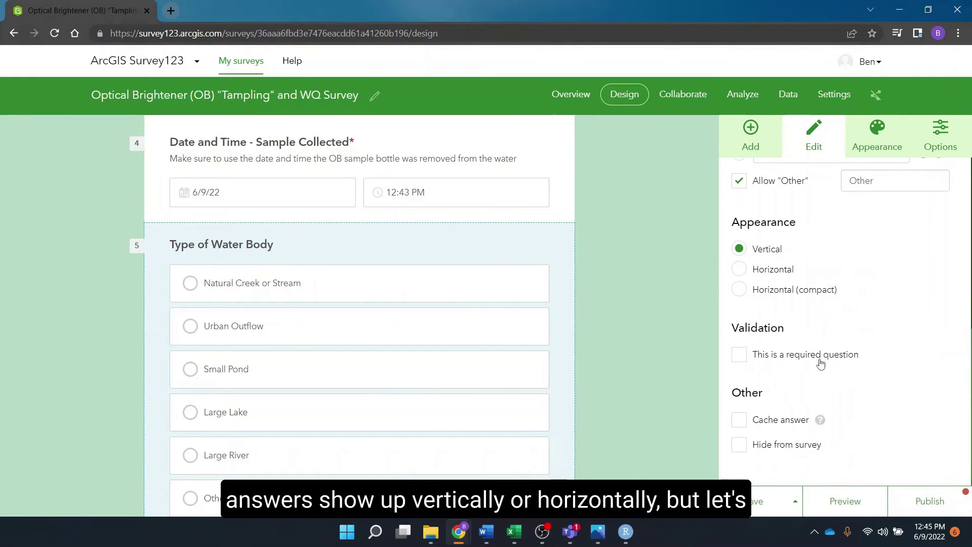
scroll(860, 276, up, 7)
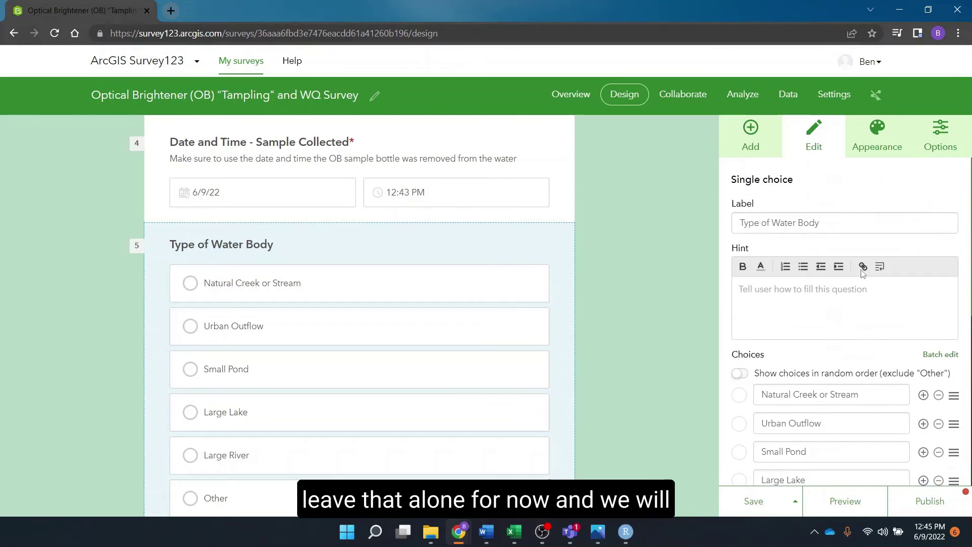
scroll(885, 378, down, 7)
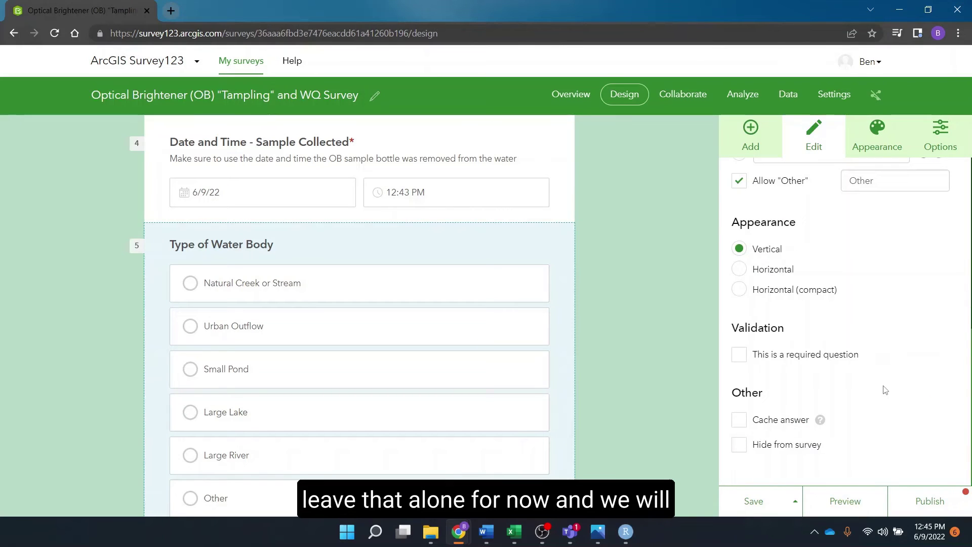
click(740, 357)
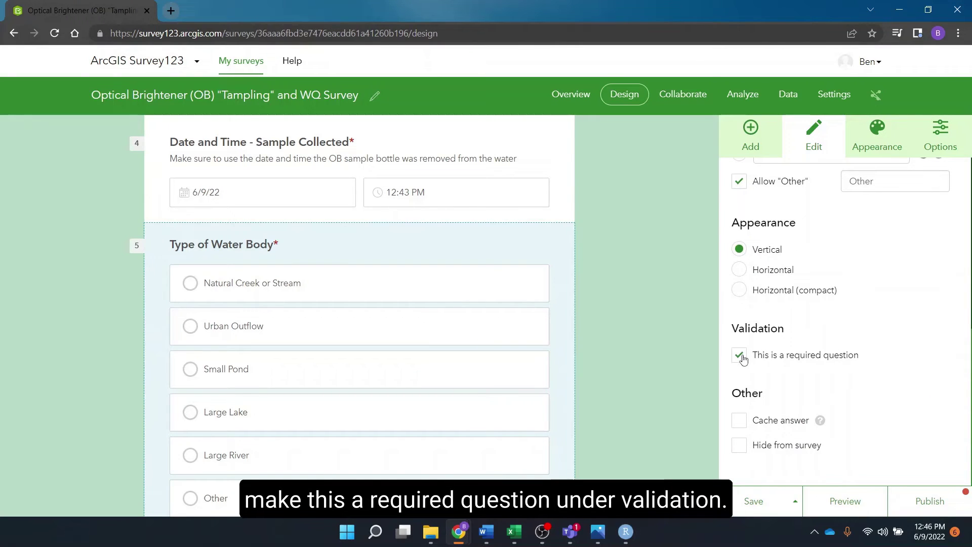
click(615, 306)
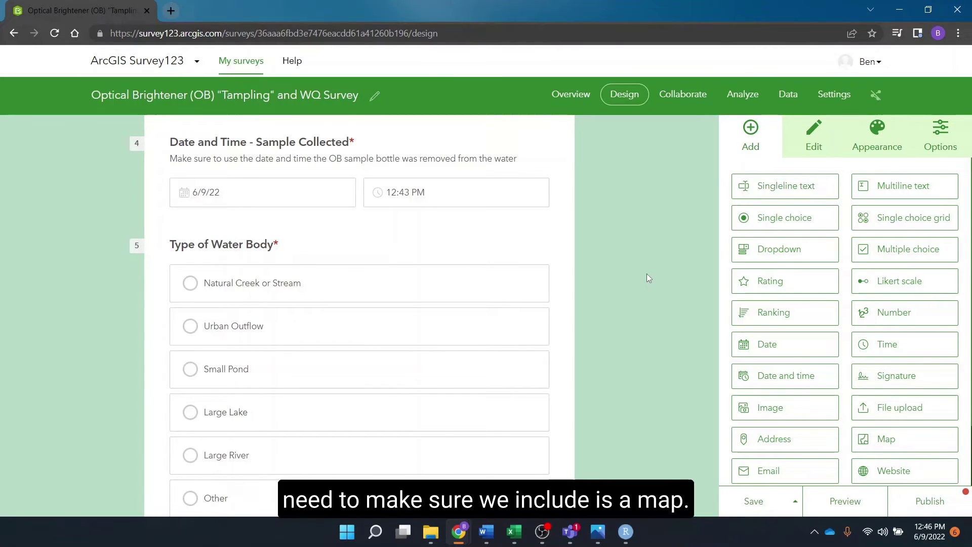
Step: Add a map question below Type of Water Body, labelled Location of "Tample"
scroll(647, 278, down, 2)
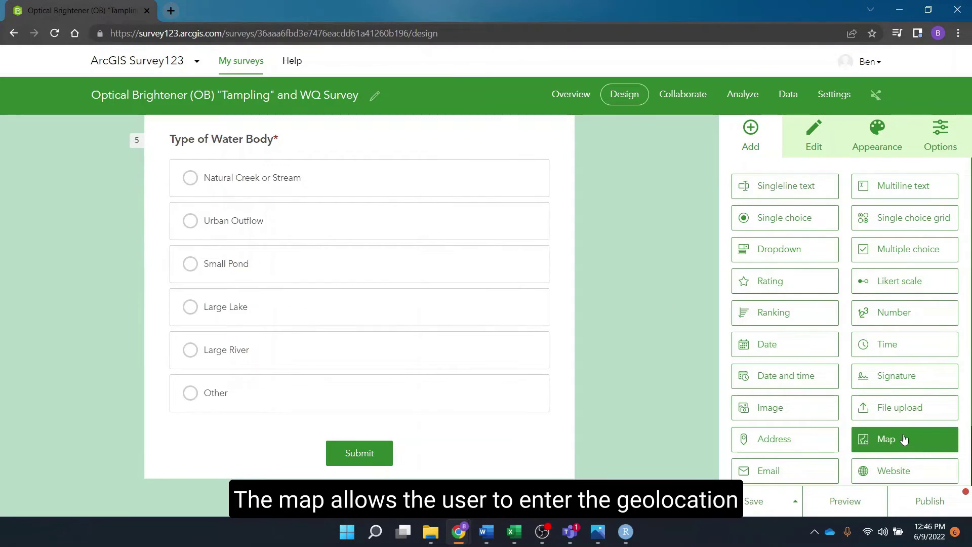
drag(902, 439, 373, 414)
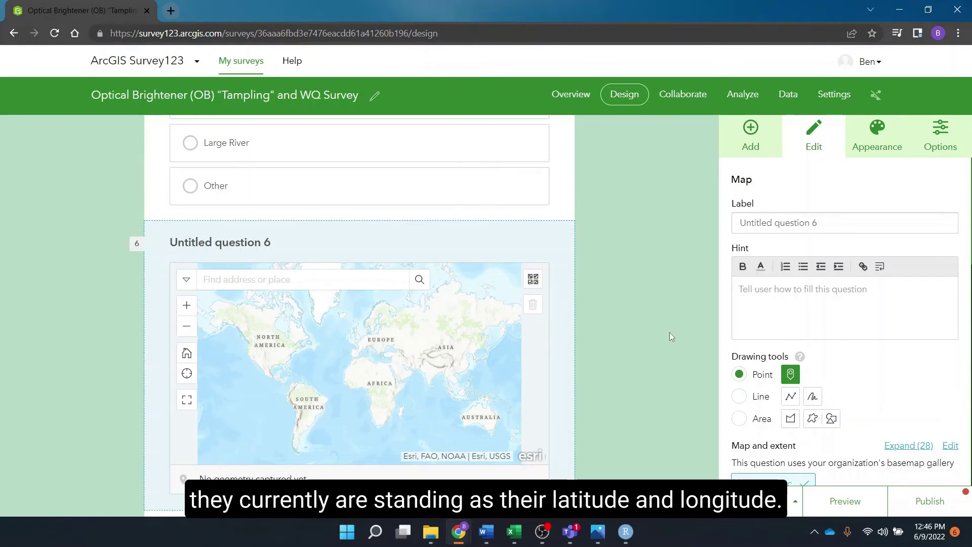
triple_click(815, 223)
text(Locati)
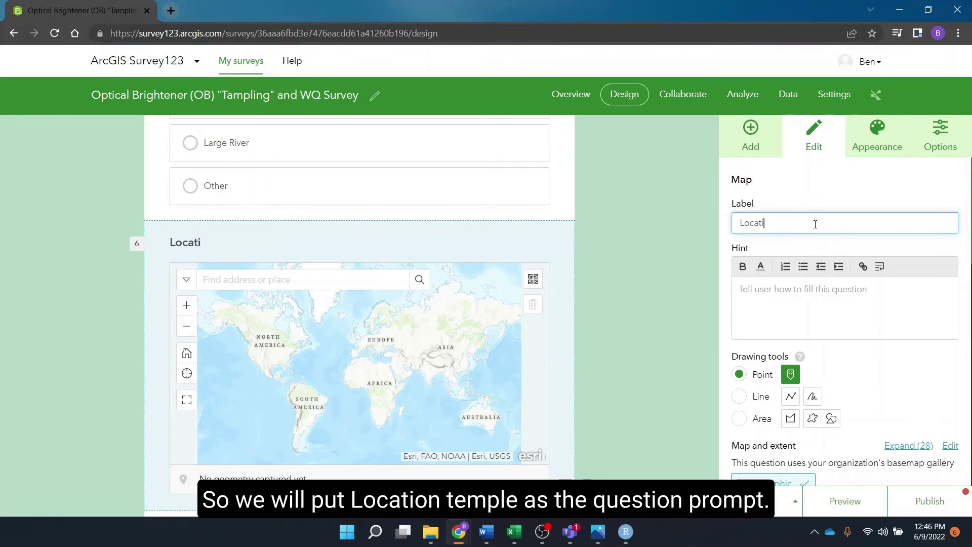
text(on of "Tampl)
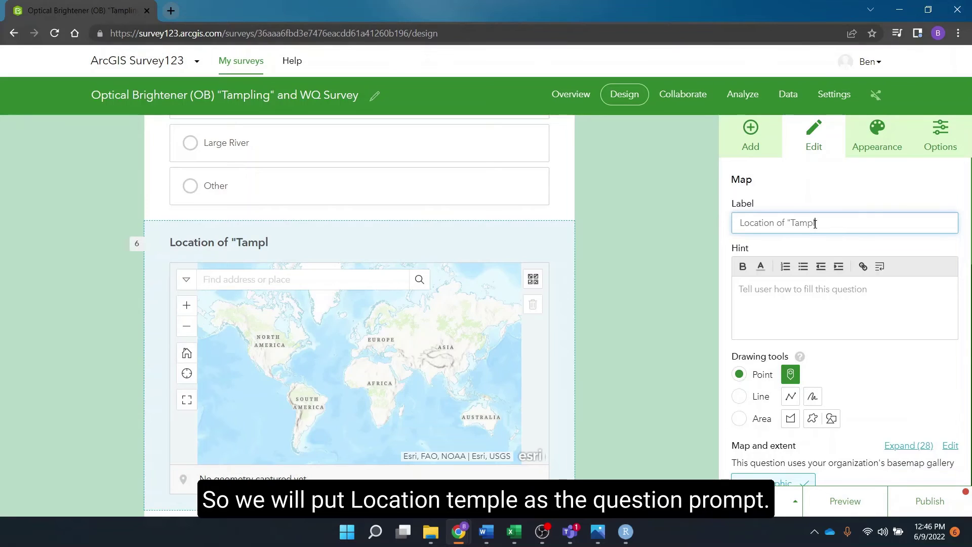
text(e")
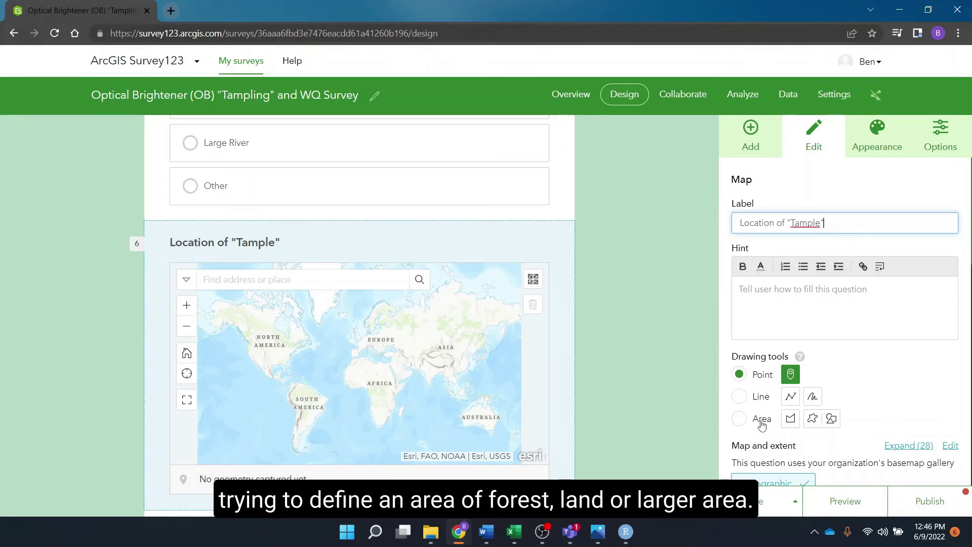
Step: Set the map question's default to use the device location and ask for it when answering this question, and make the question required
scroll(765, 382, down, 6)
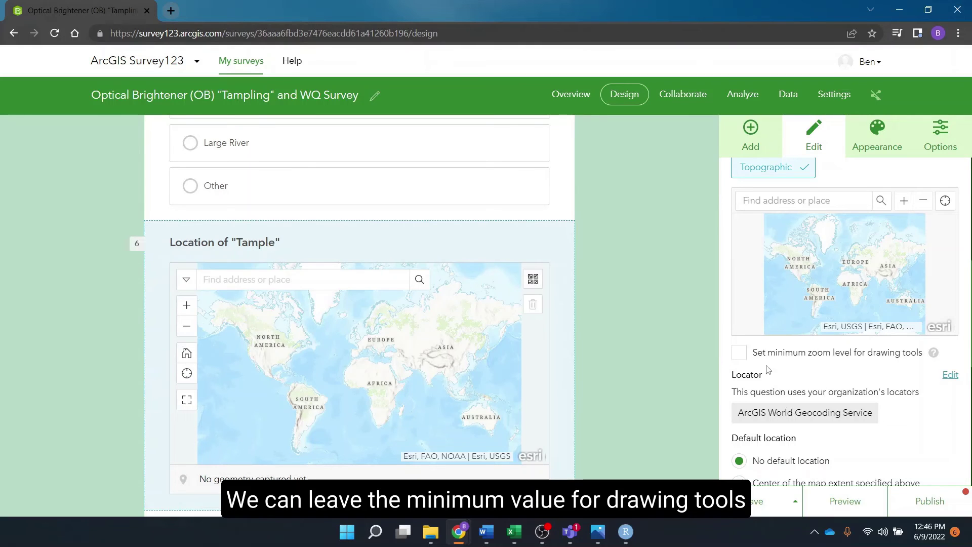
scroll(895, 361, down, 4)
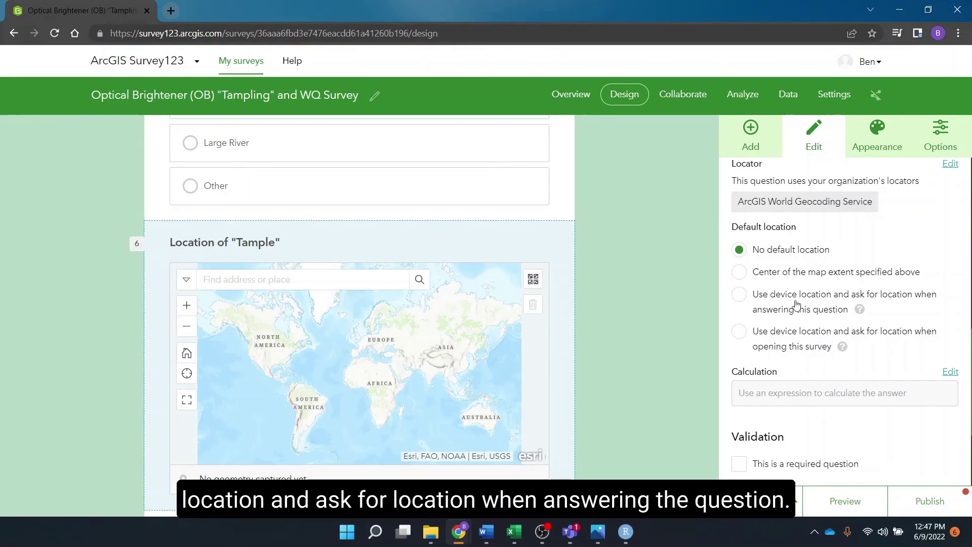
click(739, 295)
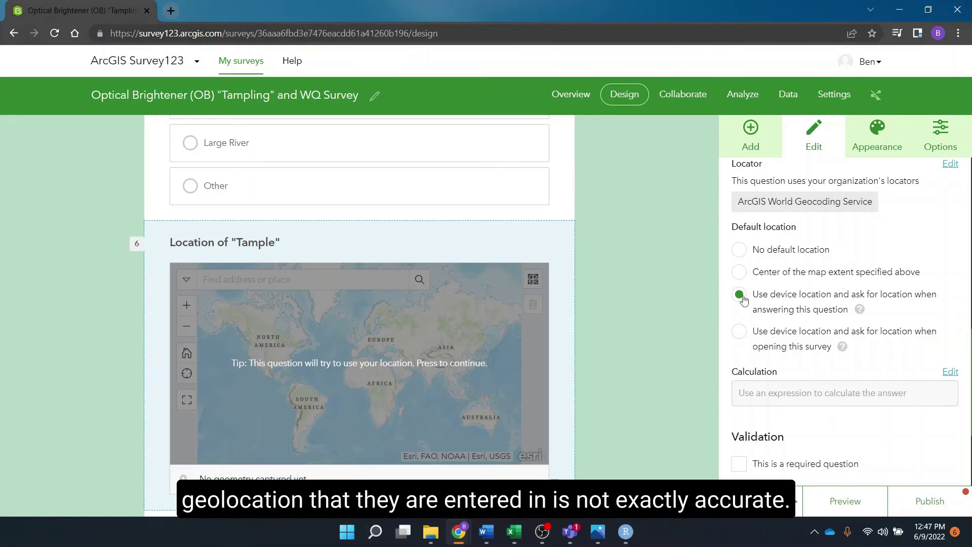
scroll(680, 291, down, 2)
scroll(748, 364, down, 2)
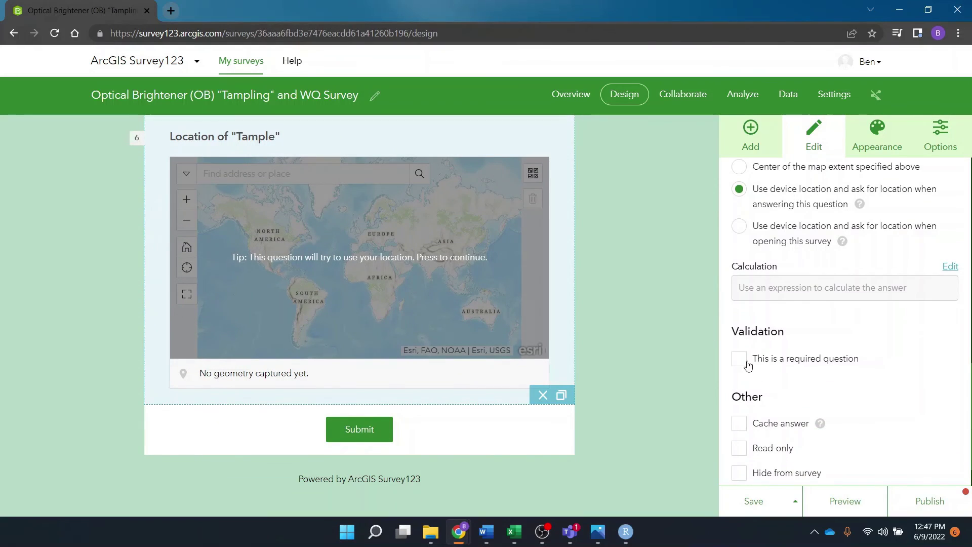
click(739, 358)
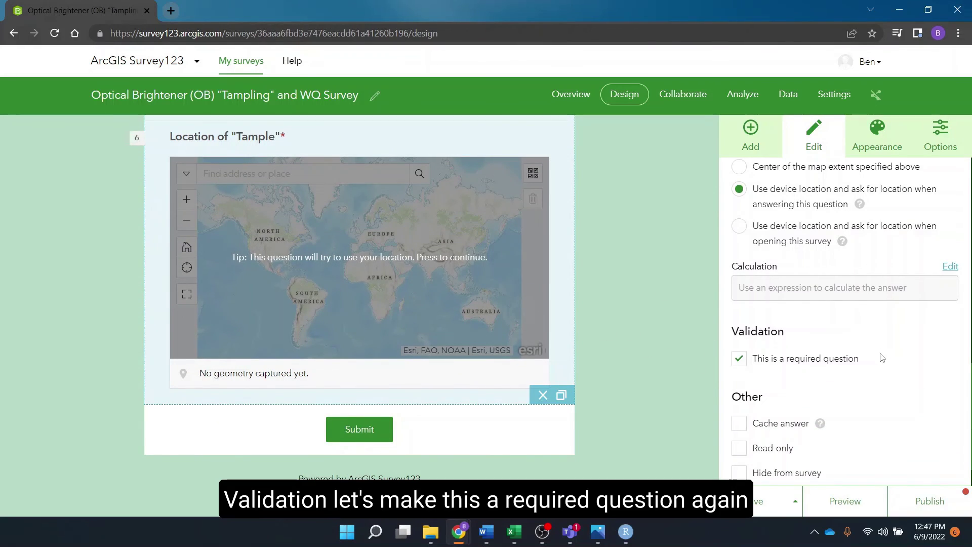
scroll(882, 357, down, 1)
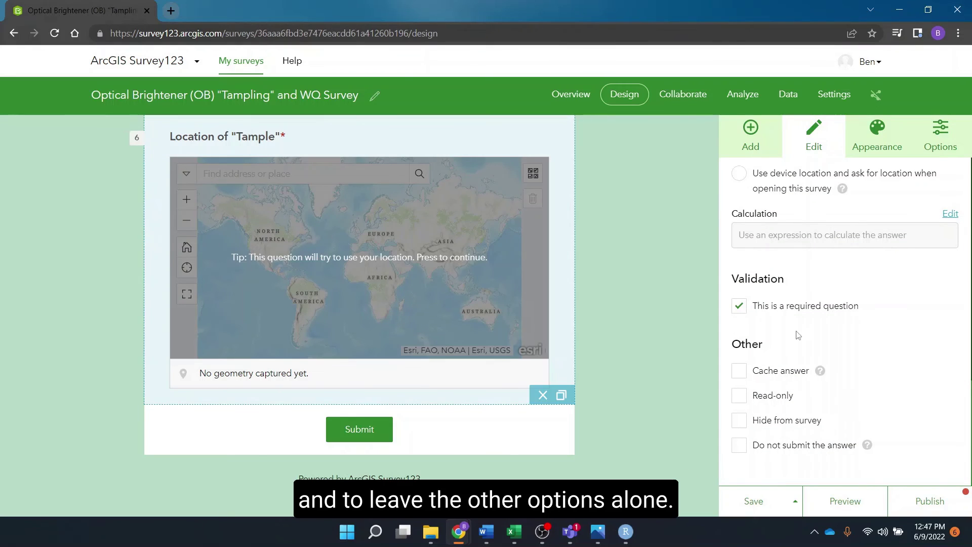
click(676, 242)
Step: Review the whole survey from Your Name to the location map, checking each question and its required marking
scroll(653, 250, up, 8)
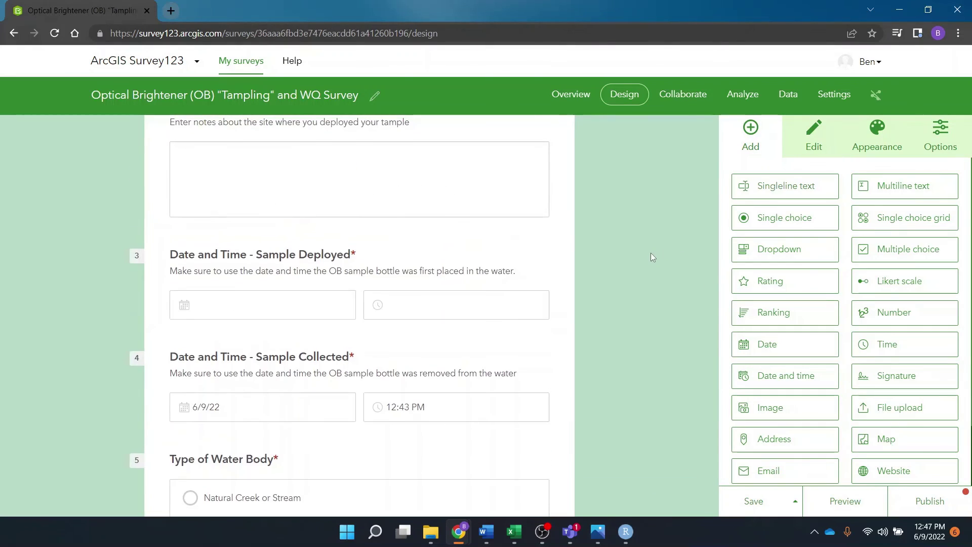
scroll(603, 251, up, 4)
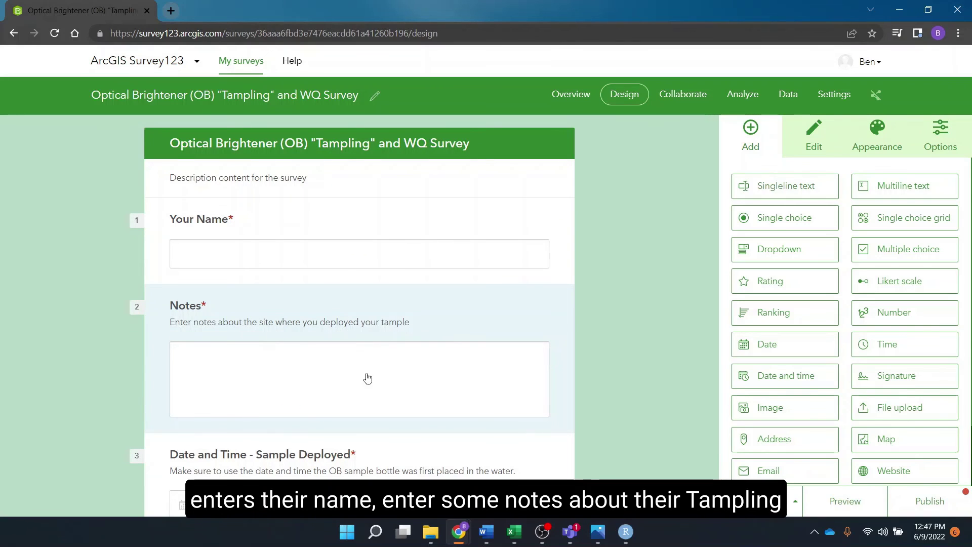
scroll(256, 371, down, 4)
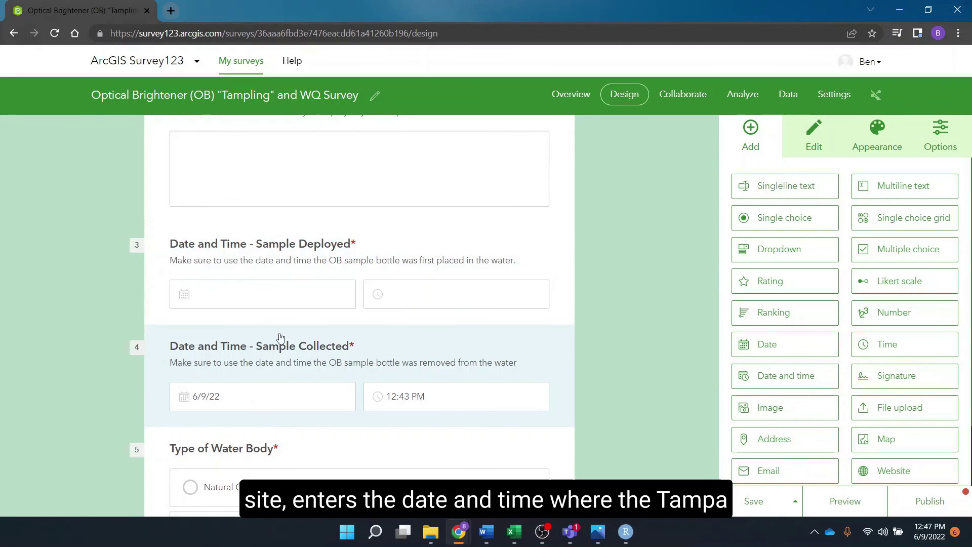
scroll(296, 360, down, 3)
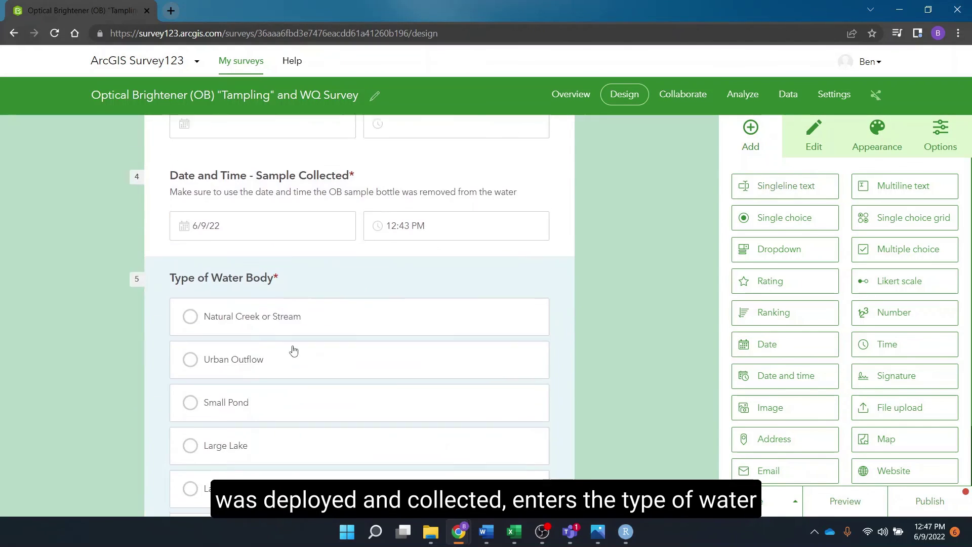
scroll(273, 265, down, 4)
scroll(260, 264, up, 1)
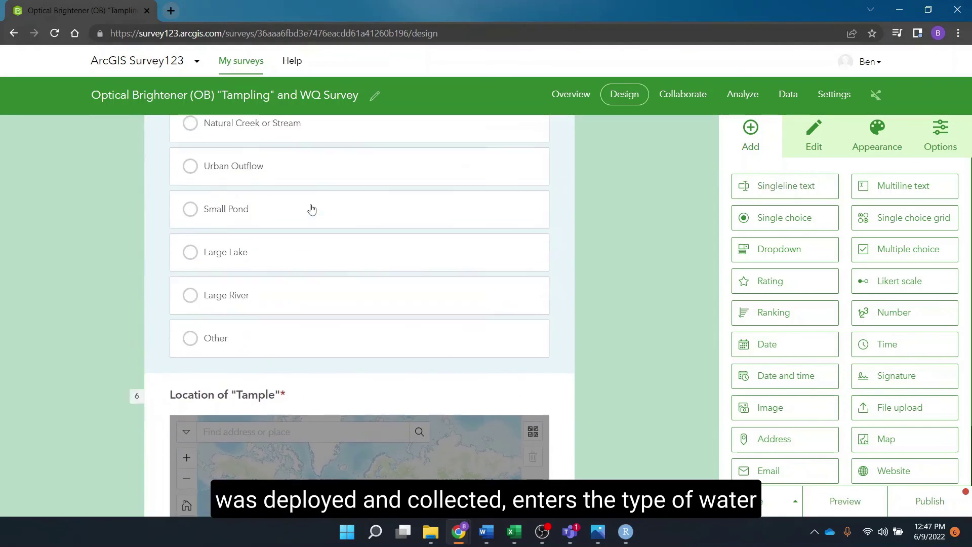
scroll(203, 312, down, 2)
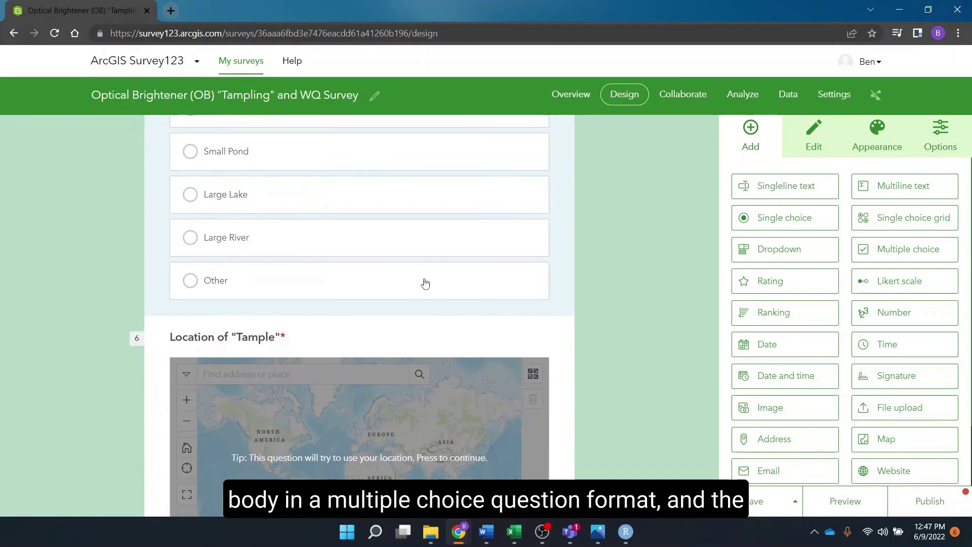
scroll(425, 283, down, 4)
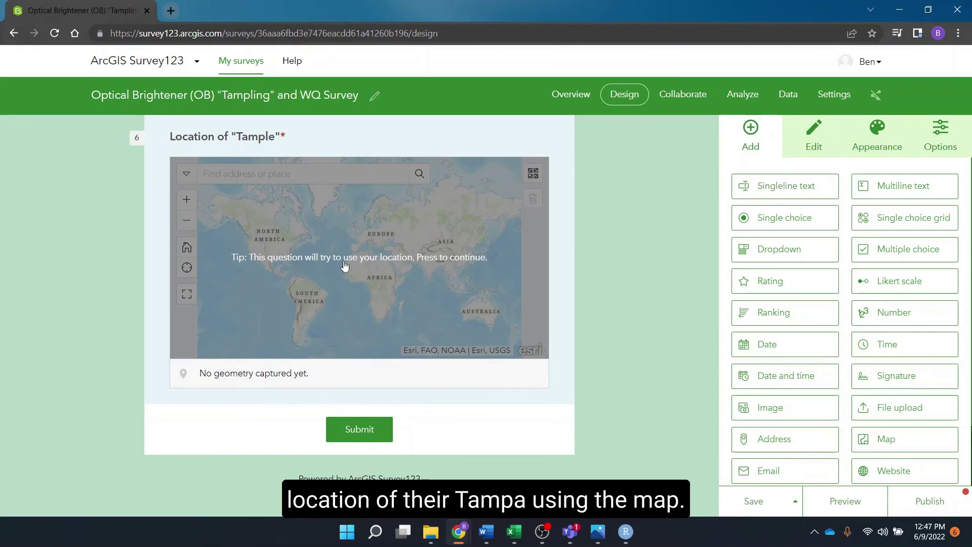
scroll(653, 245, up, 15)
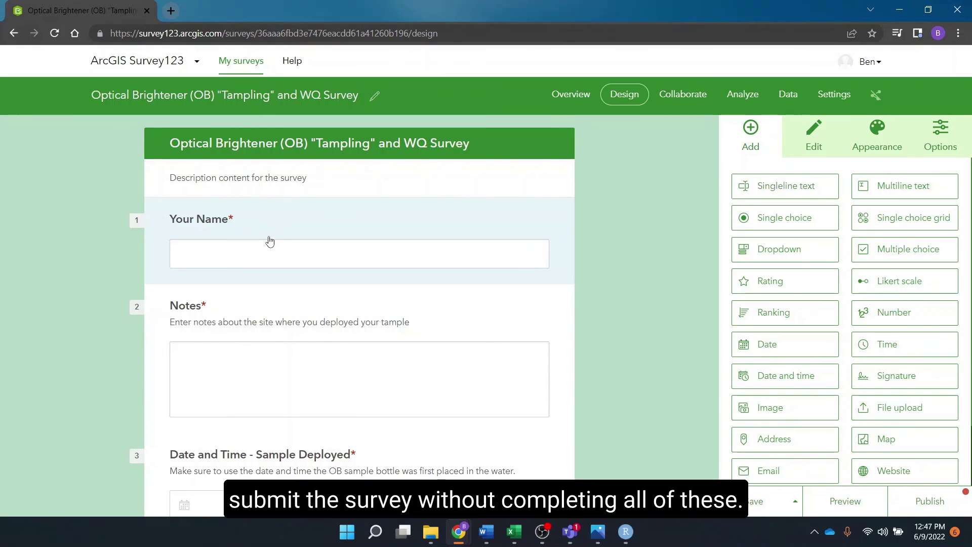
scroll(293, 238, down, 2)
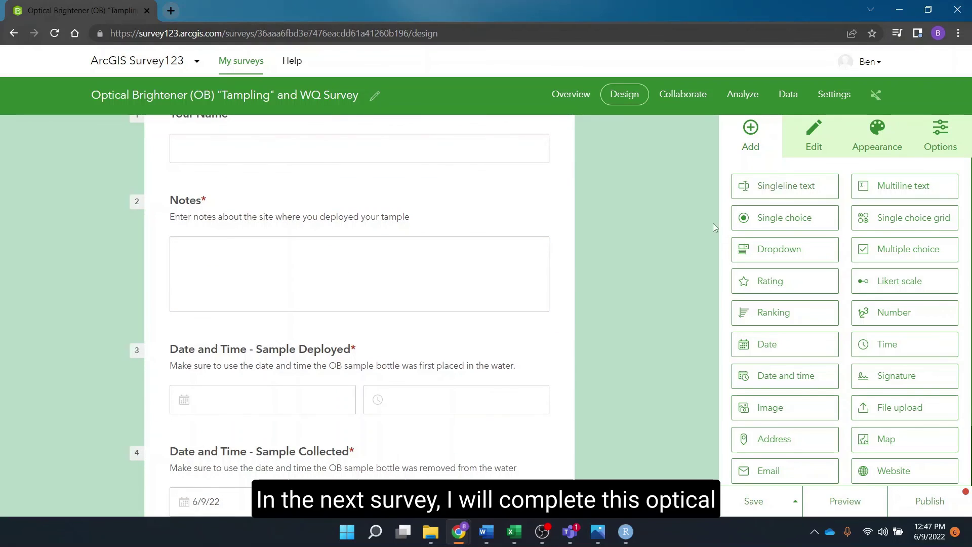
scroll(617, 161, down, 6)
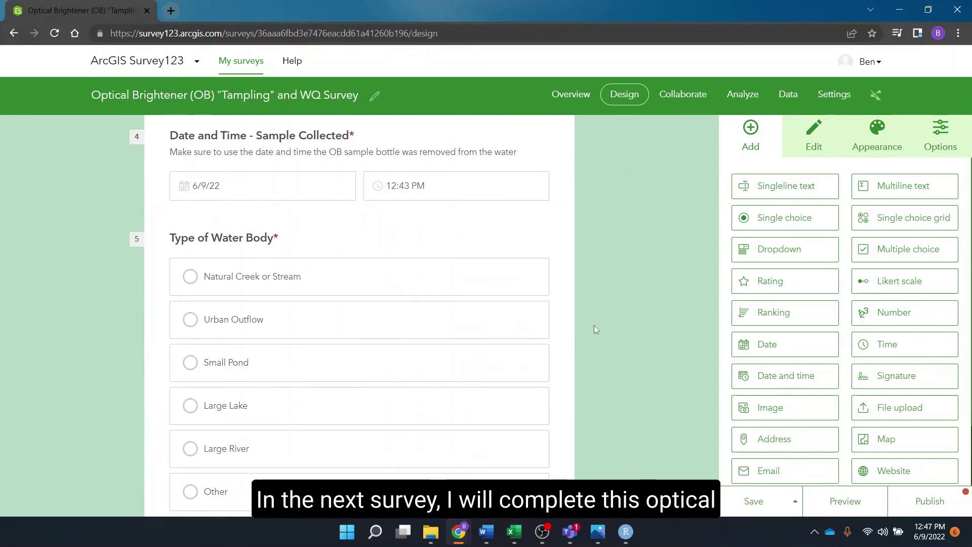